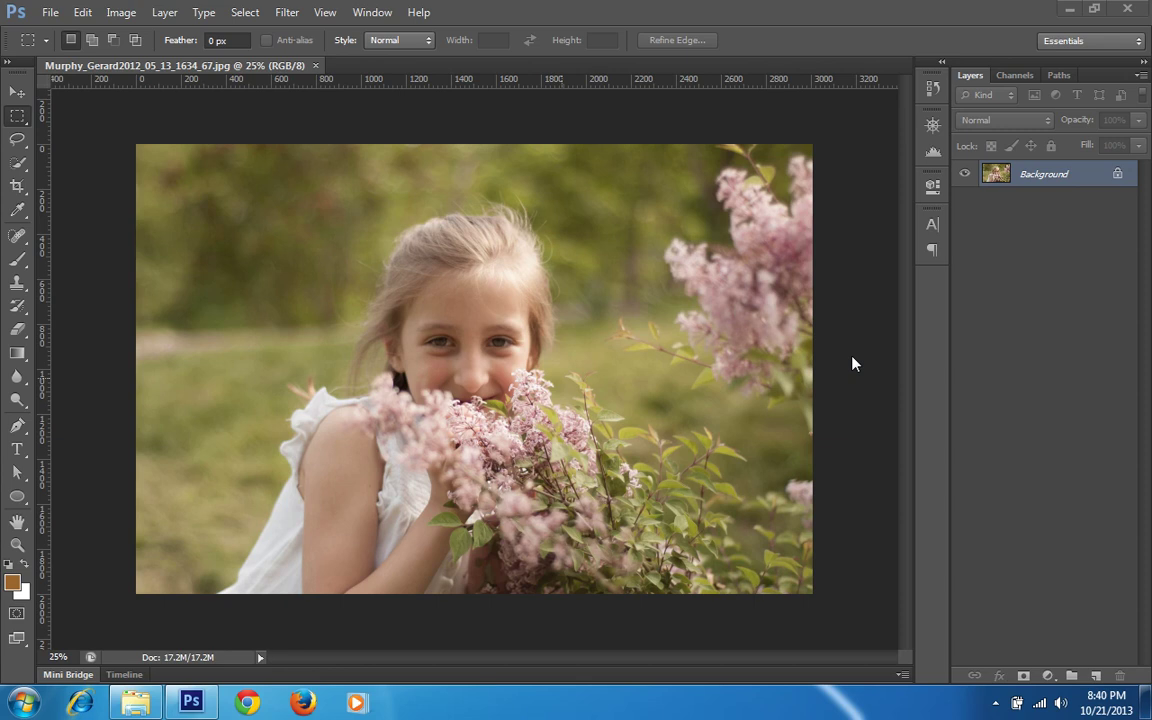
# Step: Zoom in slightly on the girl-with-lilacs photo so it fills most of the workspace
pyautogui.click(851, 356)
pyautogui.hotkey('ctrl', '+')
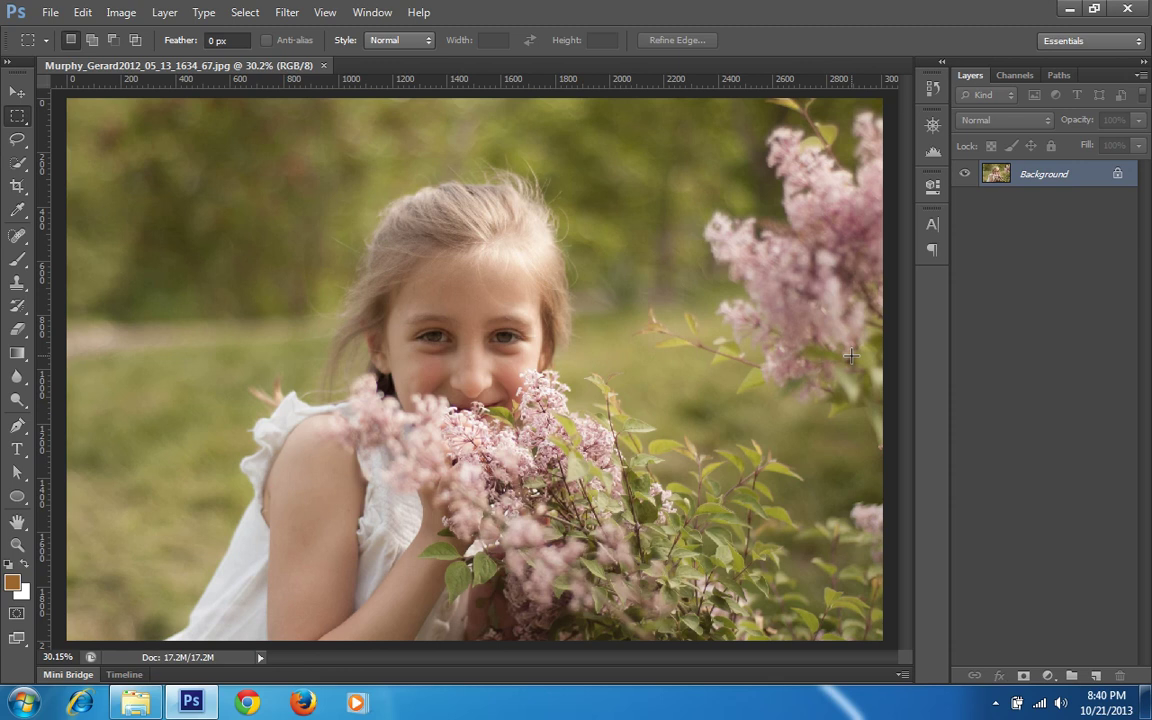
# Step: Add a Brightness/Contrast adjustment layer with contrast at -22 and brightness left at 0
pyautogui.click(1050, 676)
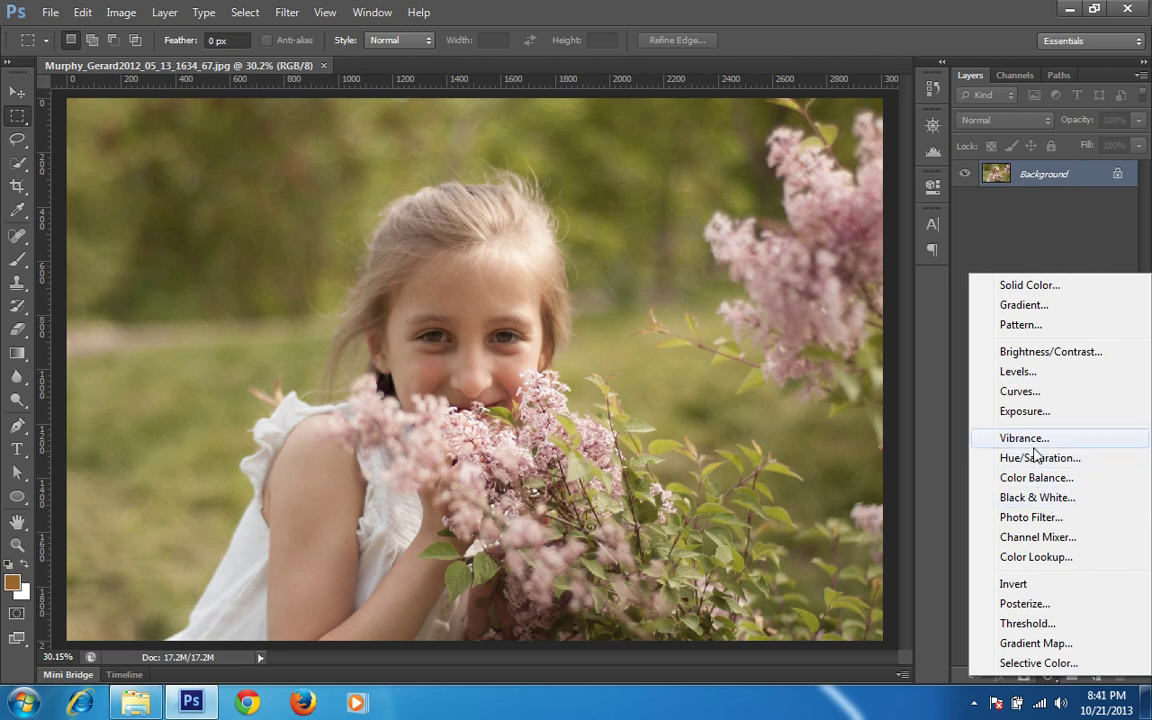
pyautogui.click(1032, 354)
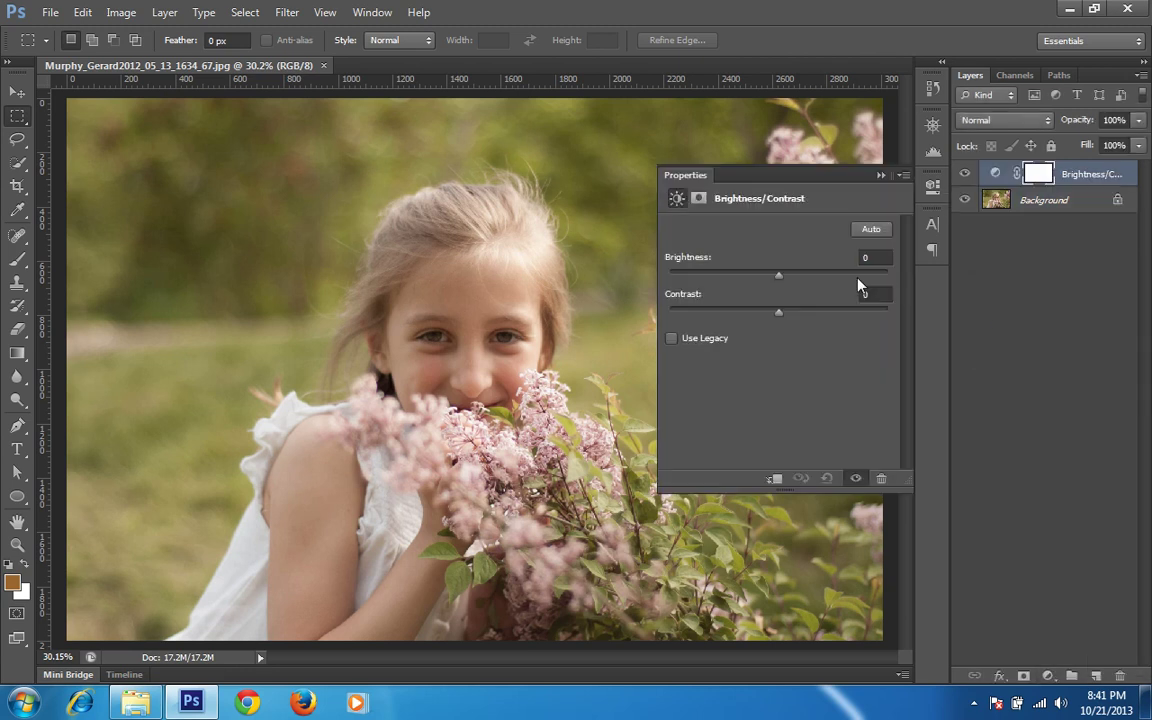
pyautogui.moveTo(783, 316); pyautogui.dragTo(731, 317)
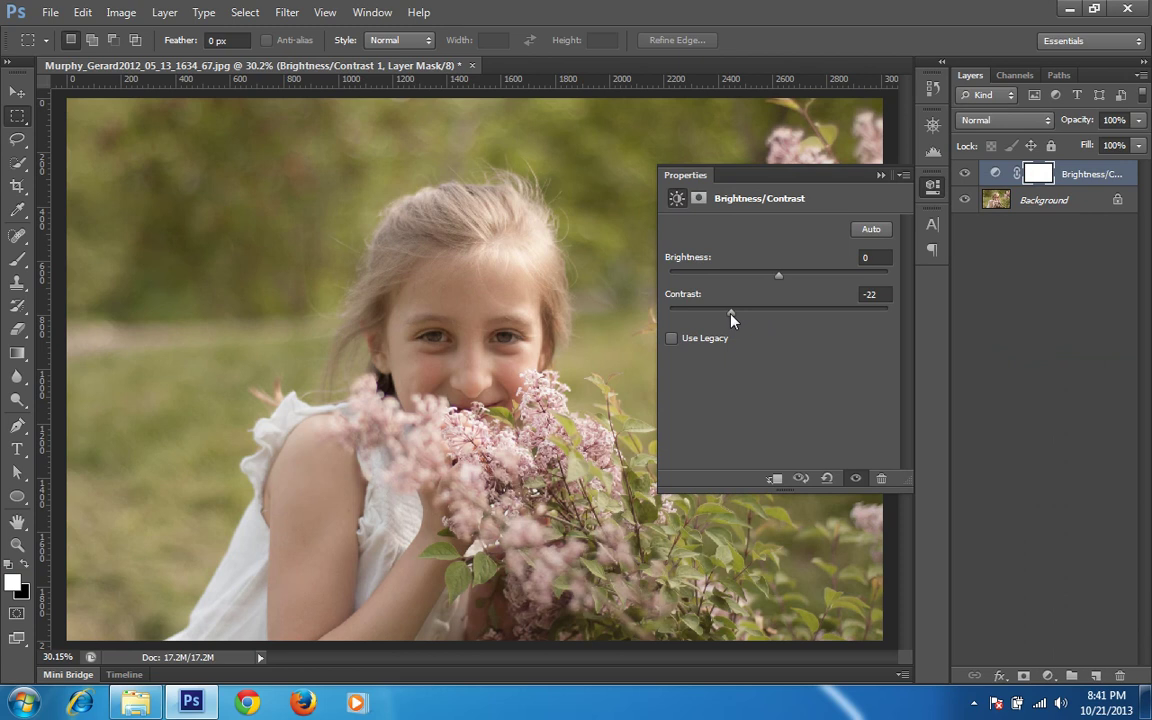
pyautogui.click(880, 175)
# Step: Add a Curves layer whose Blue channel has a raised black point and lifted lower curve
pyautogui.click(1046, 676)
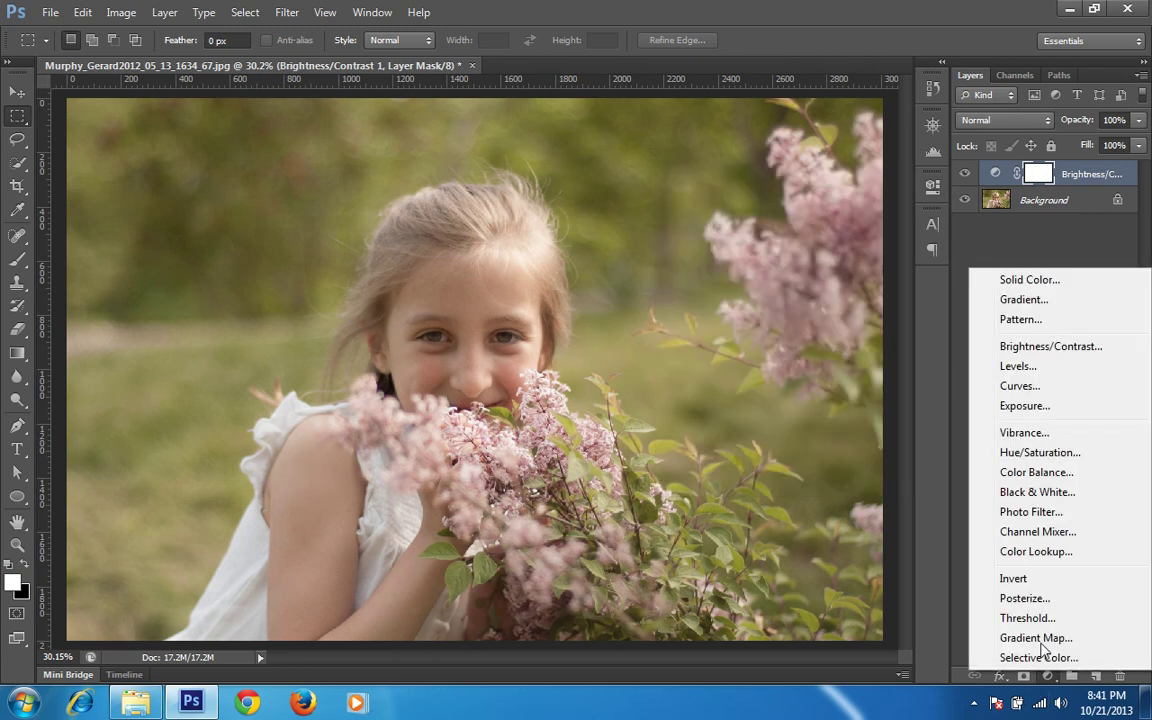
pyautogui.click(1029, 392)
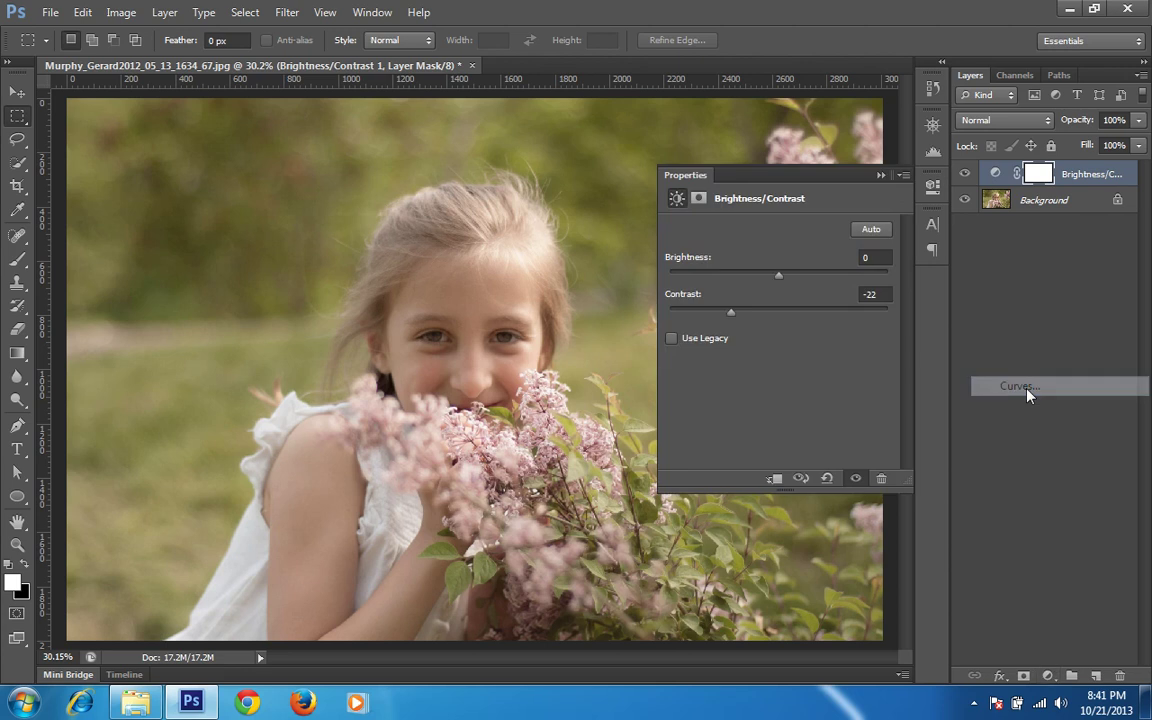
pyautogui.click(744, 258)
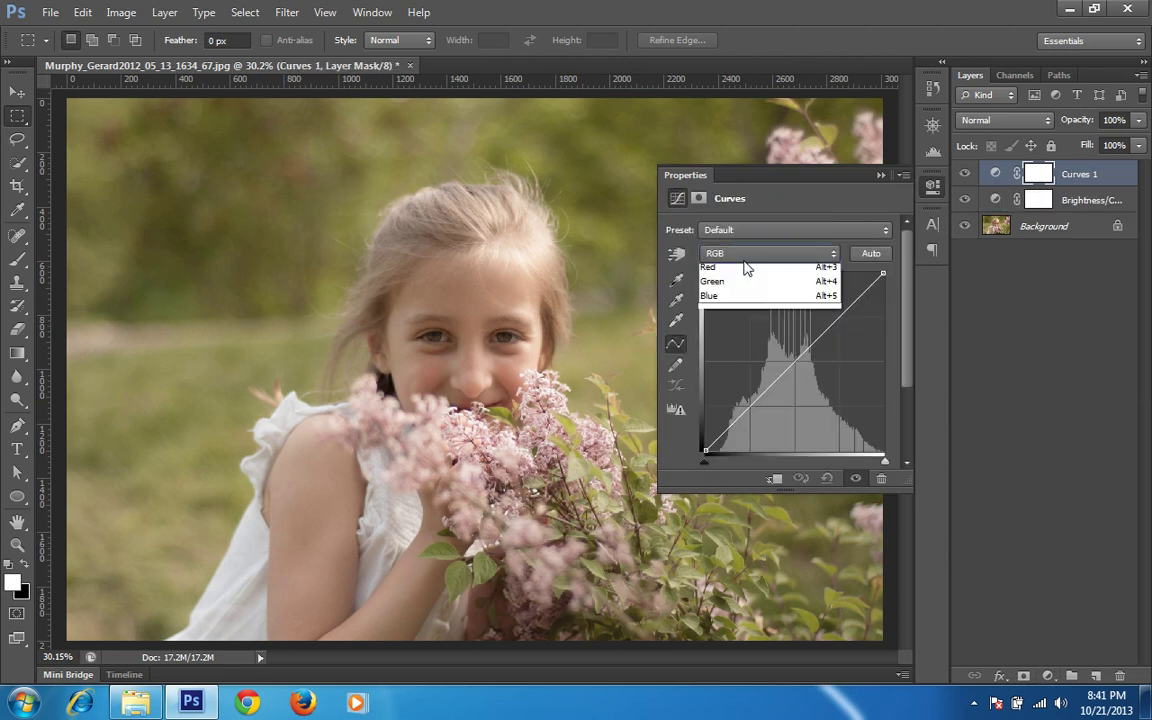
pyautogui.click(723, 318)
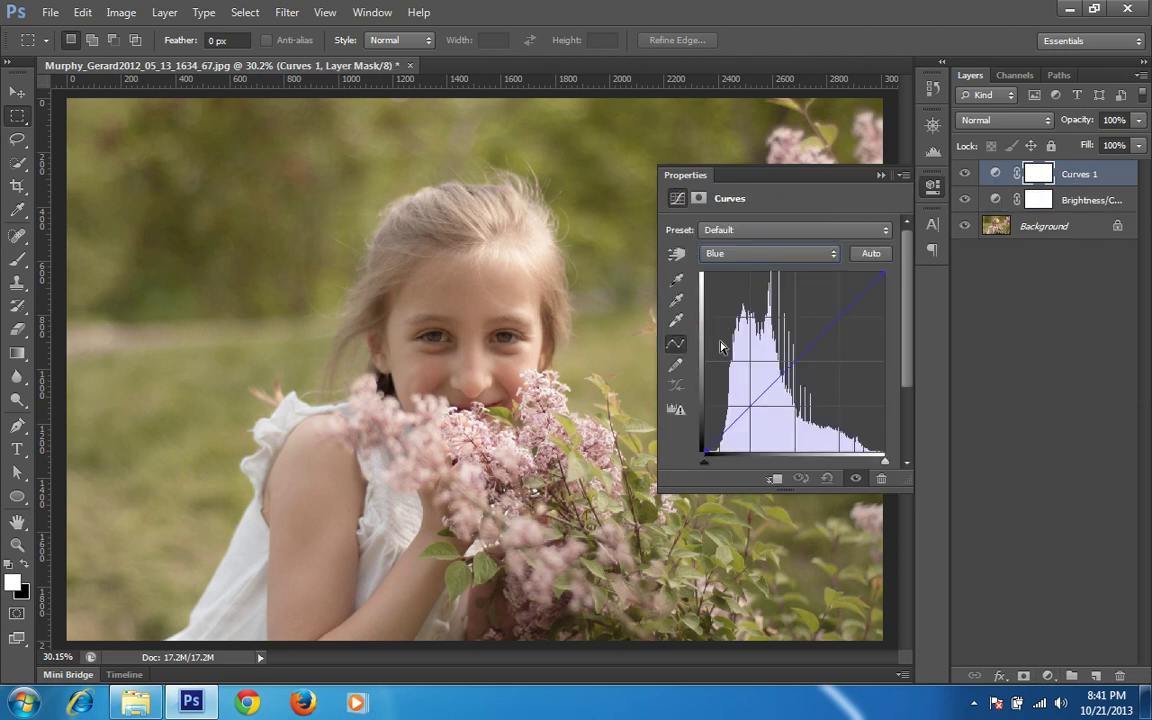
pyautogui.moveTo(707, 450); pyautogui.dragTo(695, 431)
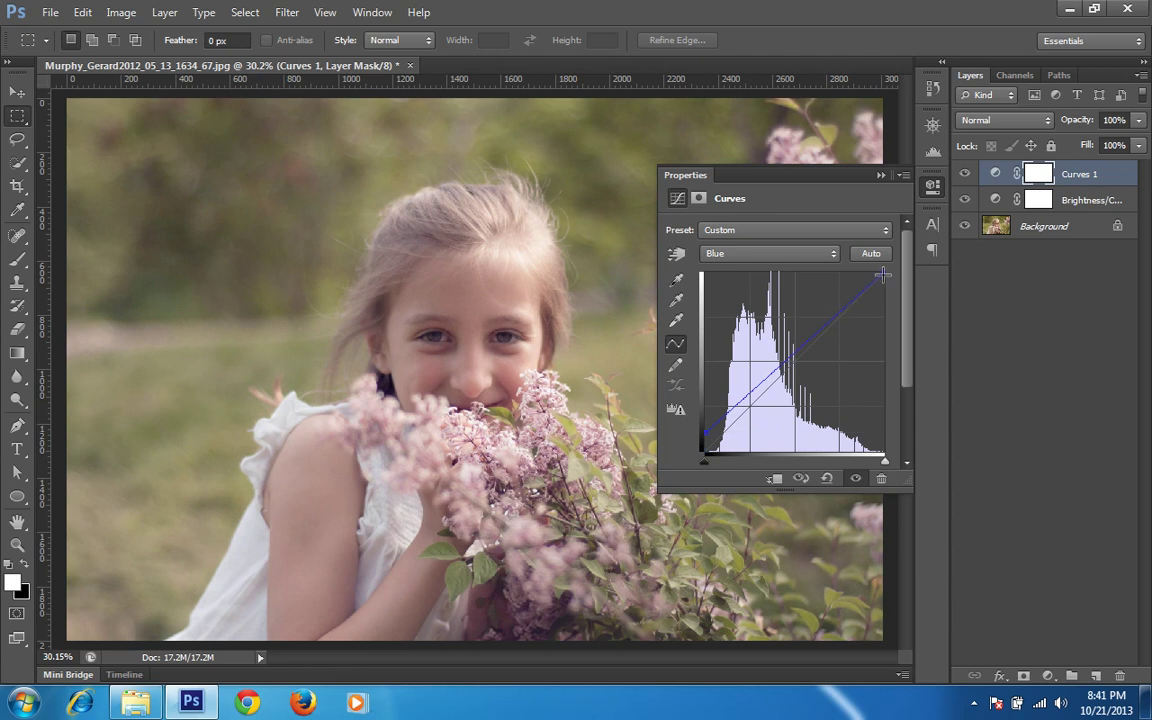
pyautogui.click(829, 330)
pyautogui.moveTo(751, 398); pyautogui.dragTo(751, 390)
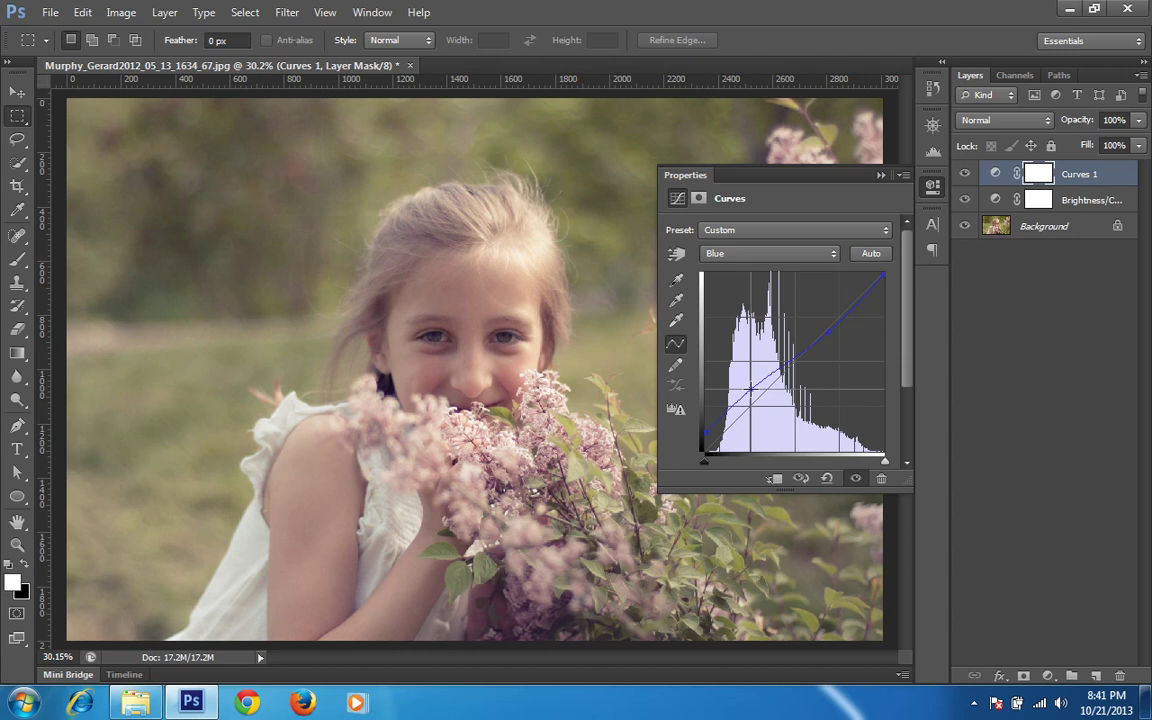
pyautogui.click(880, 176)
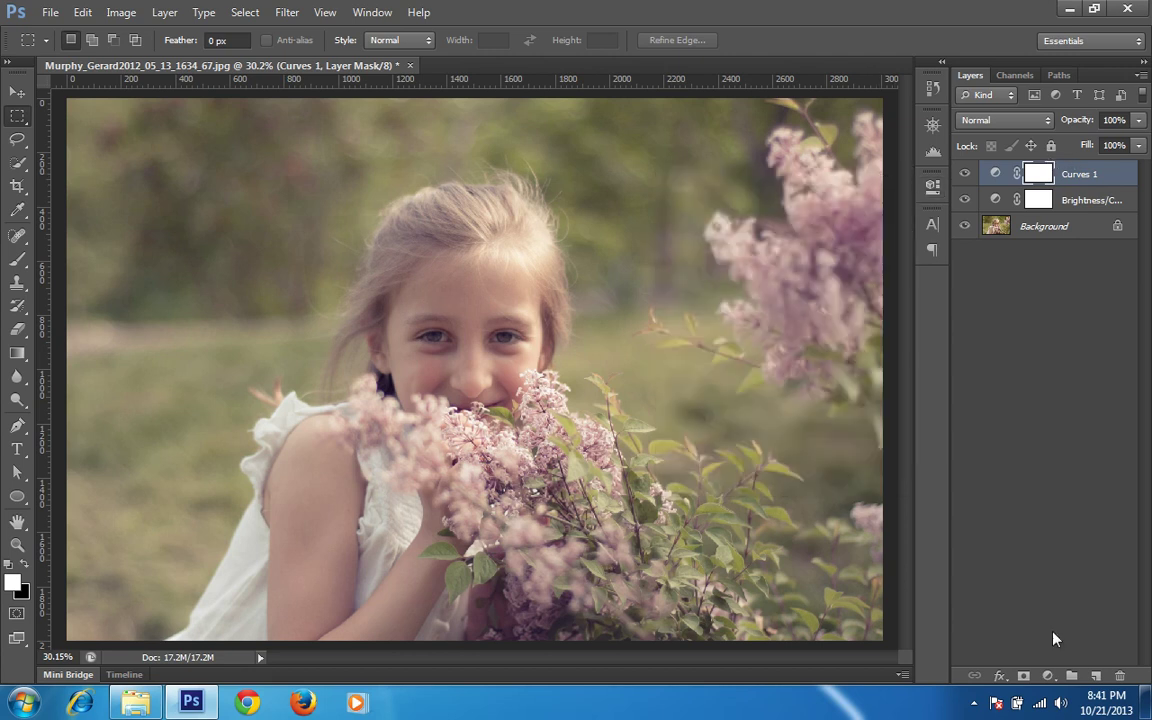
# Step: Add a Gradient Map adjustment layer using the Violet, Orange gradient preset
pyautogui.click(1047, 676)
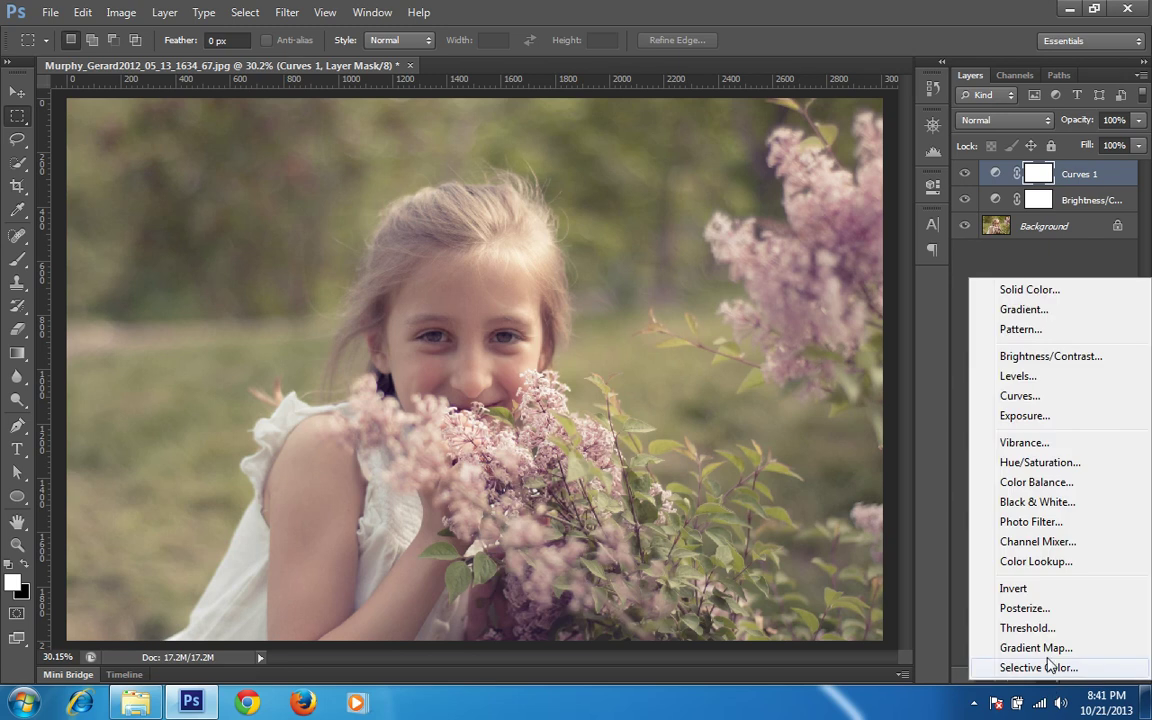
pyautogui.click(1043, 648)
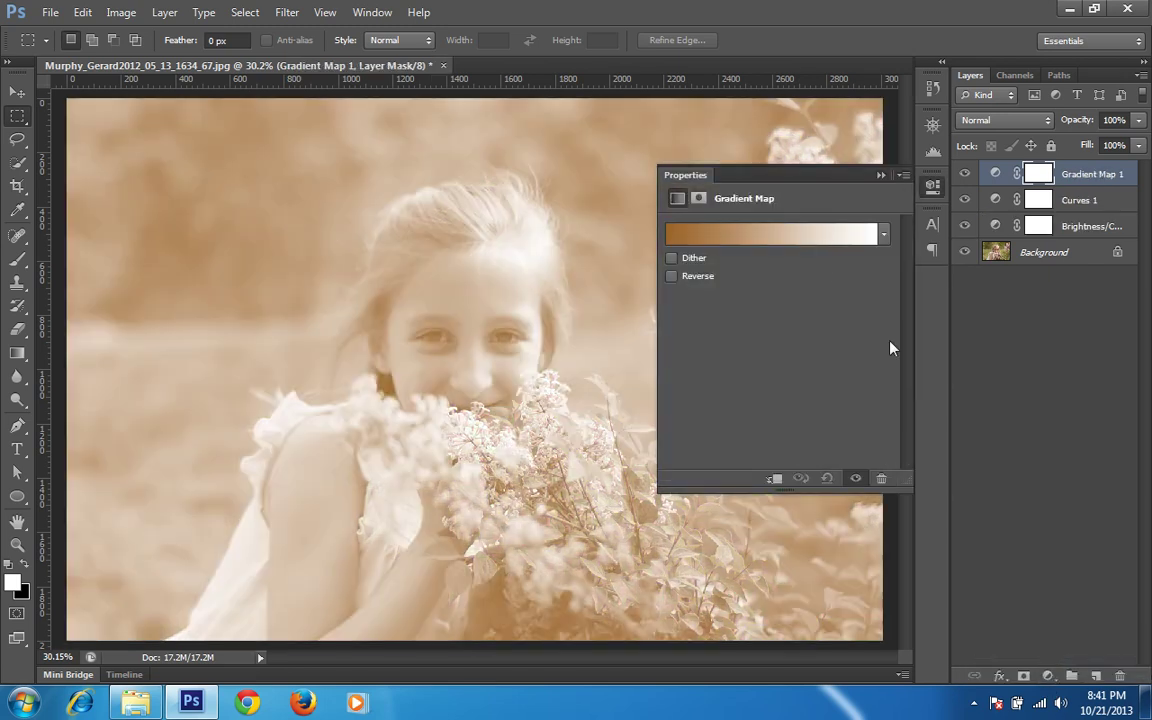
pyautogui.click(800, 236)
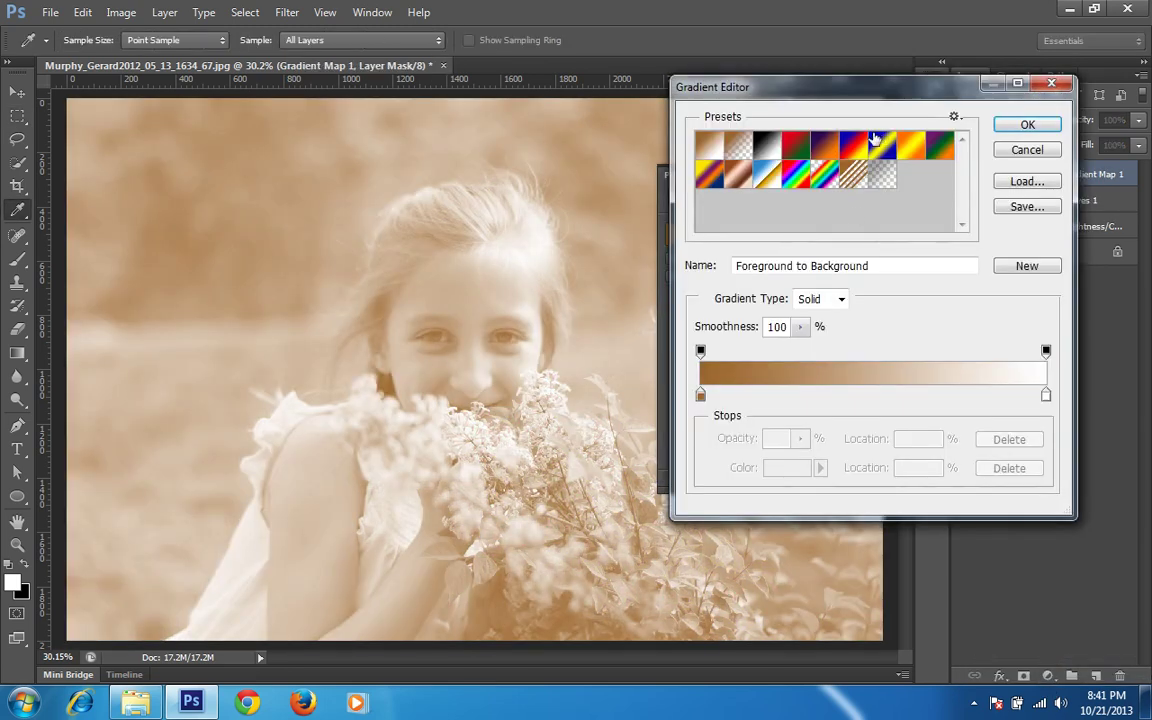
pyautogui.click(824, 146)
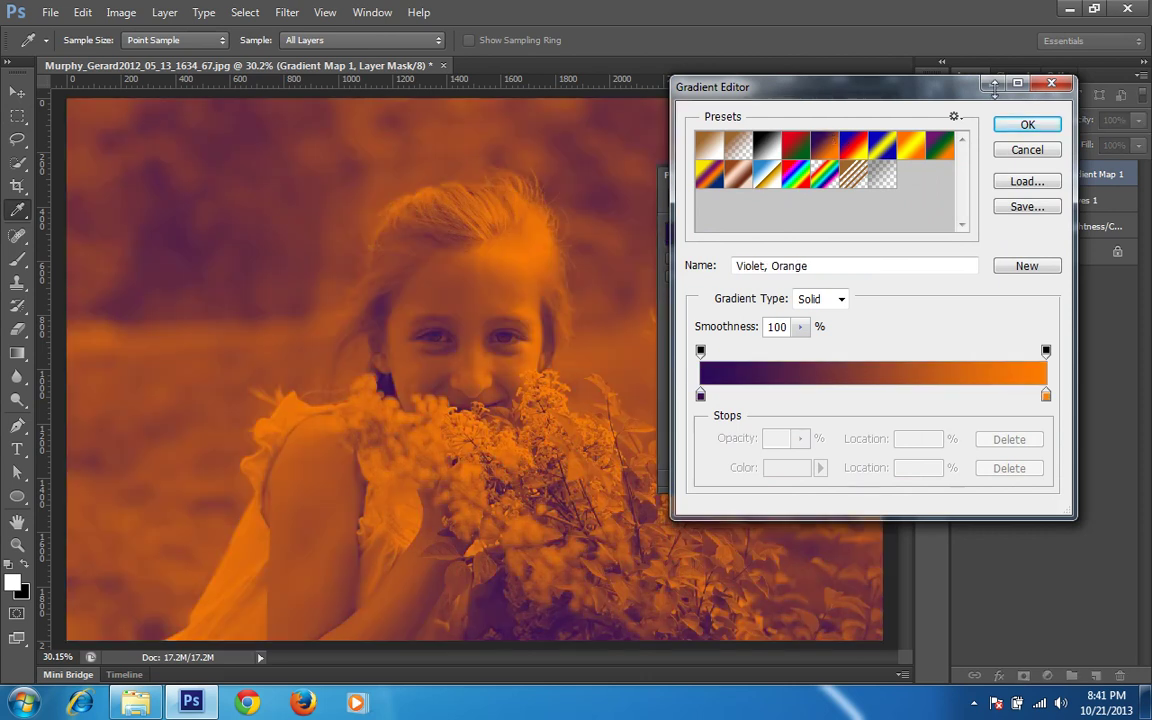
pyautogui.click(1027, 124)
# Step: Blend the gradient map in Soft Light at 60% opacity
pyautogui.click(1008, 121)
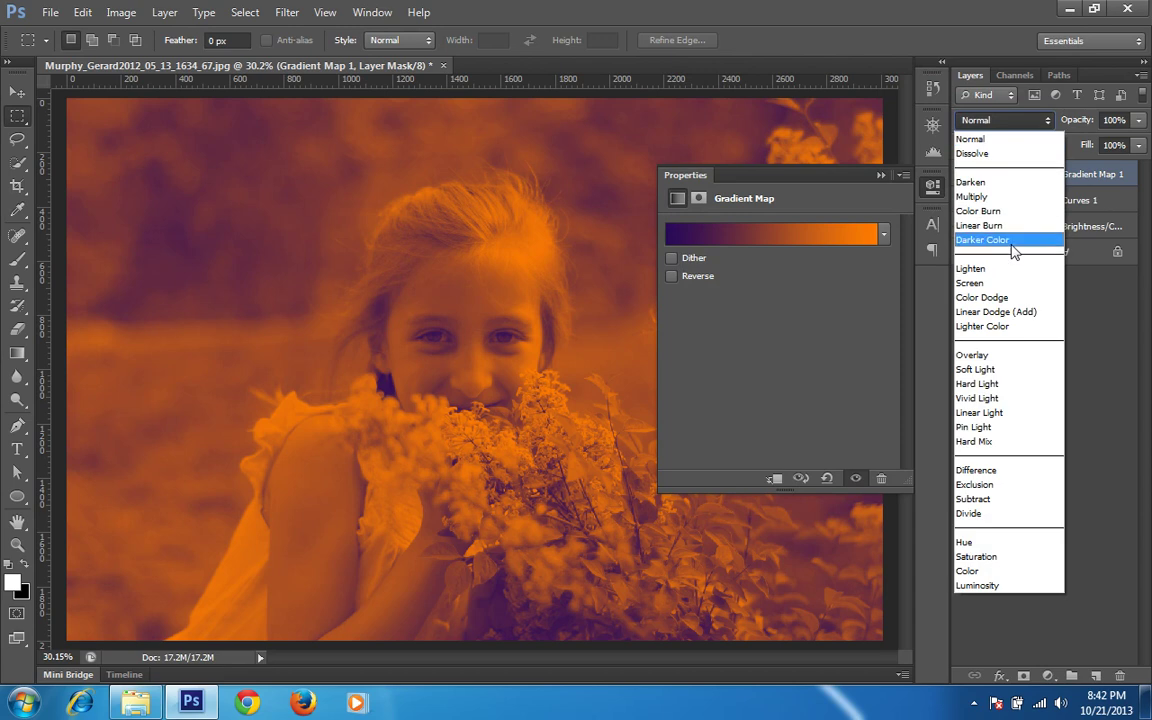
pyautogui.click(997, 370)
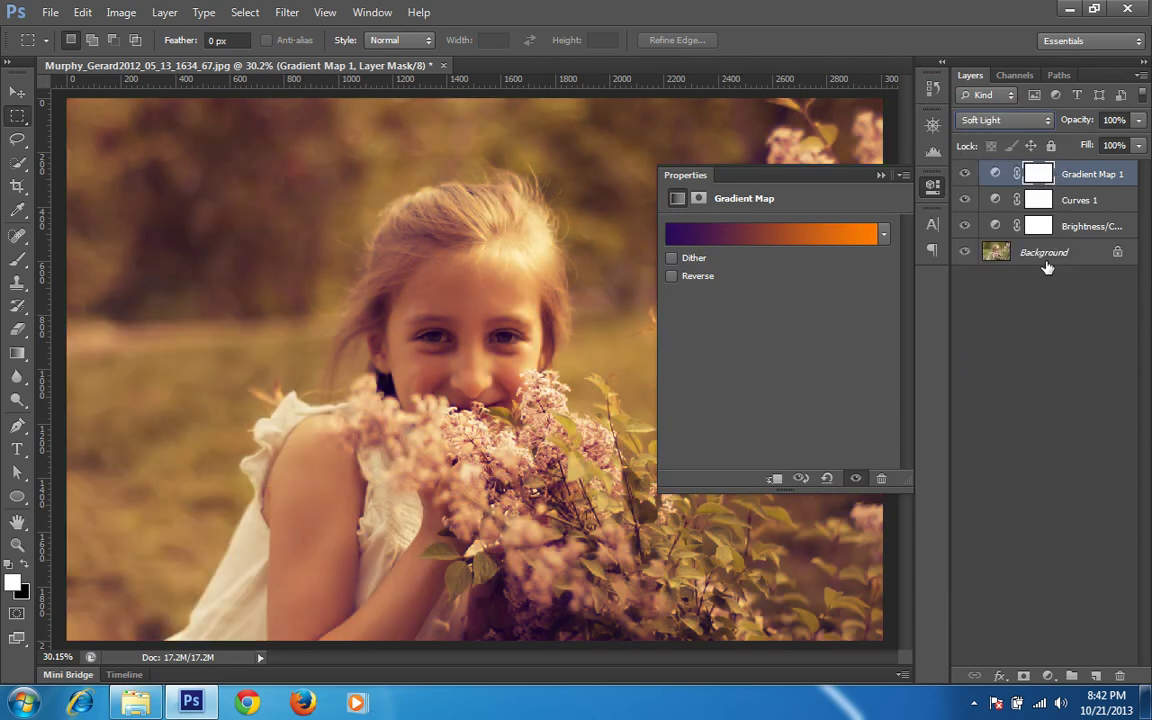
pyautogui.moveTo(1073, 124); pyautogui.dragTo(1036, 122)
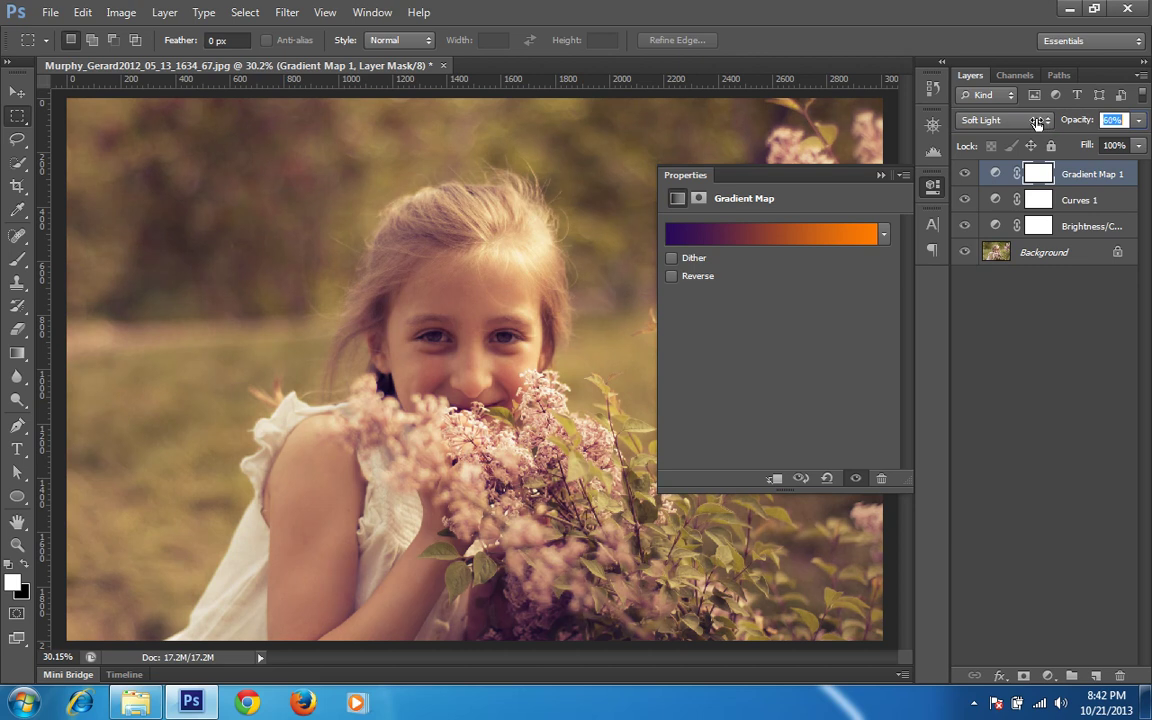
# Step: Change the gradient's right orange stop to muted tan d09156
pyautogui.click(858, 237)
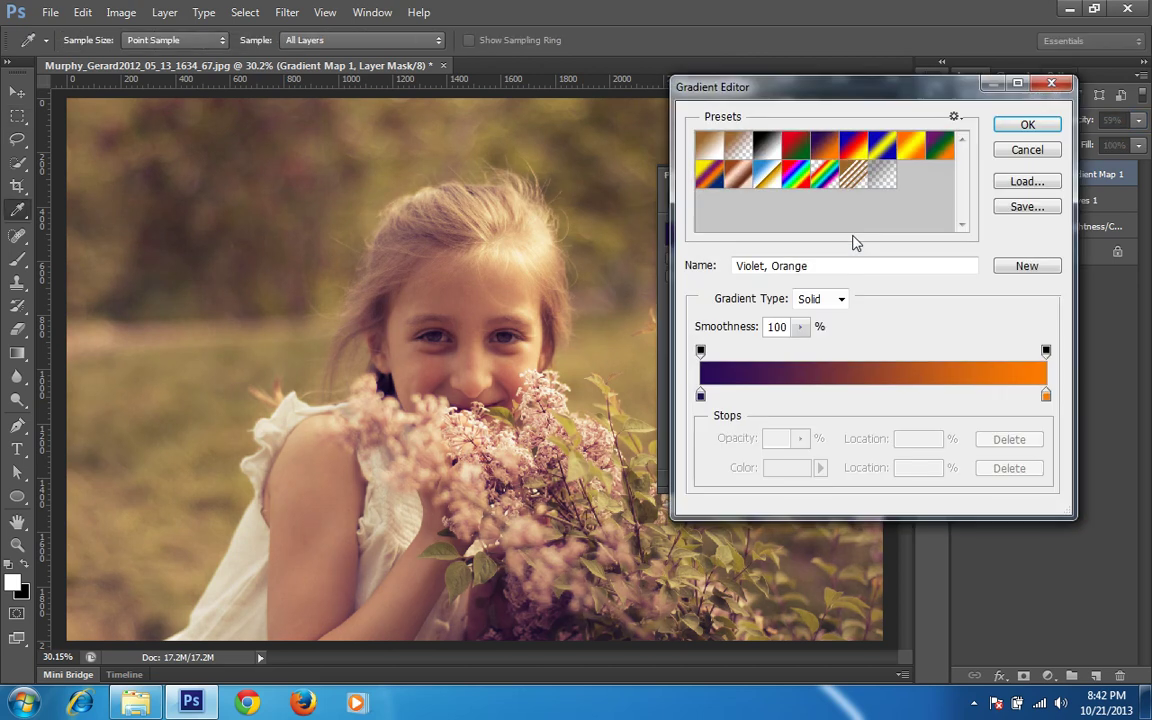
pyautogui.click(1046, 396)
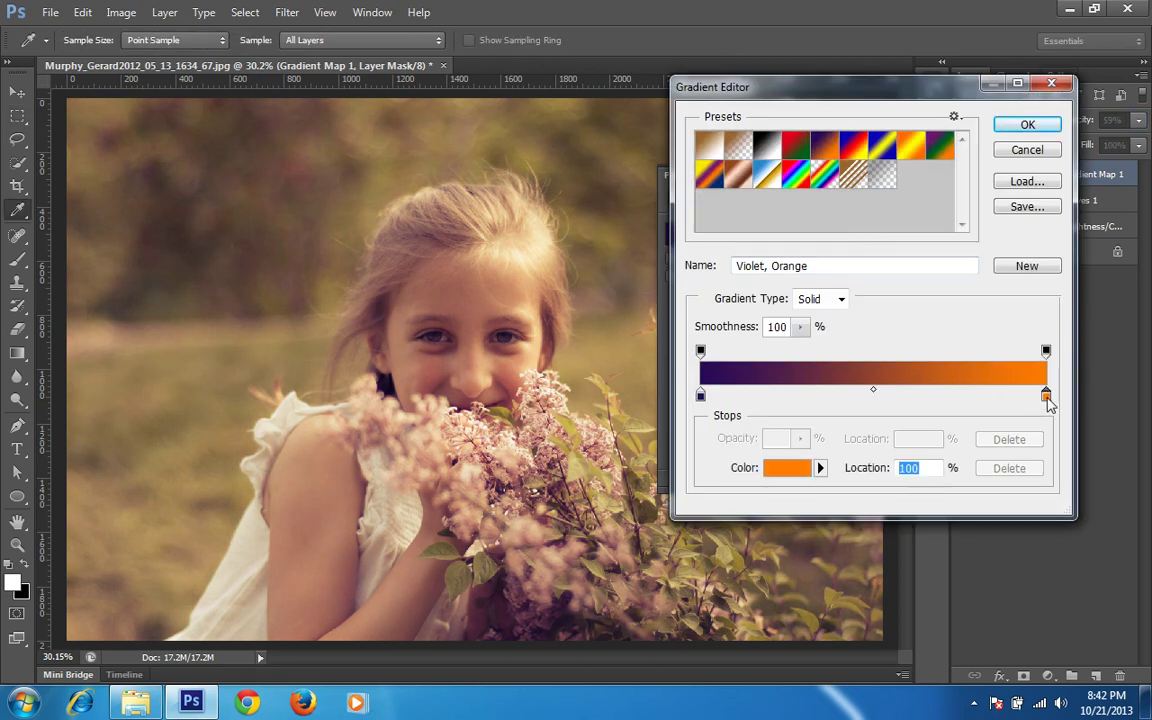
pyautogui.doubleClick(1046, 396)
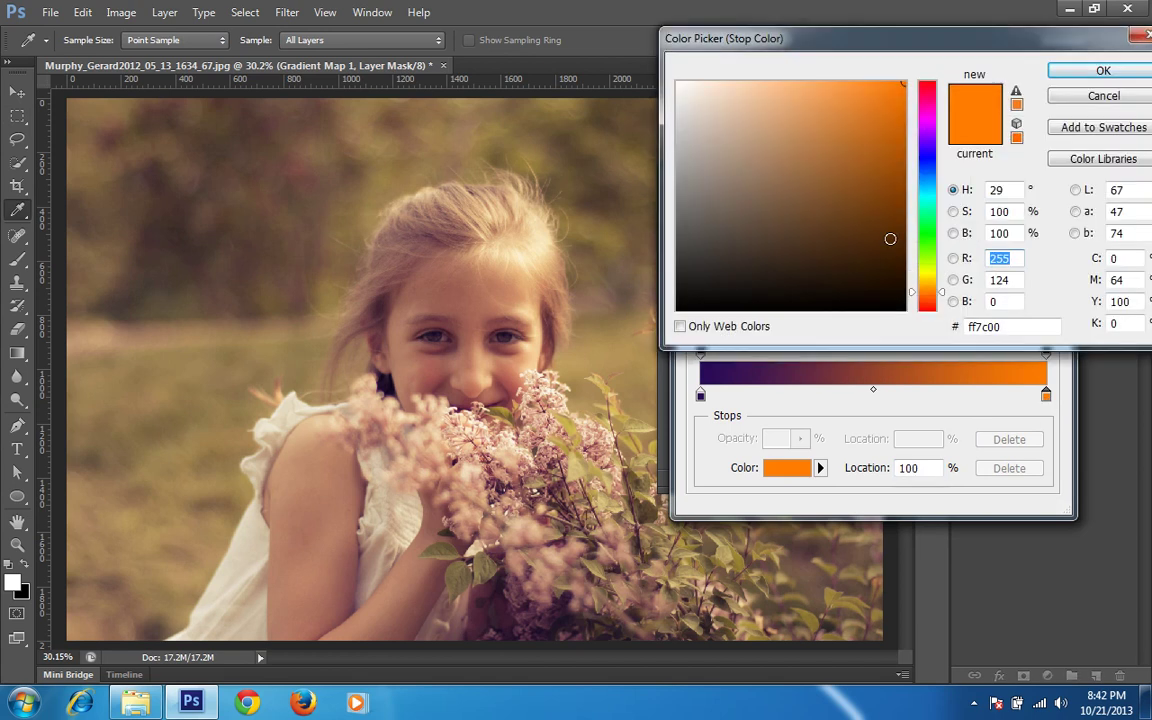
pyautogui.click(812, 123)
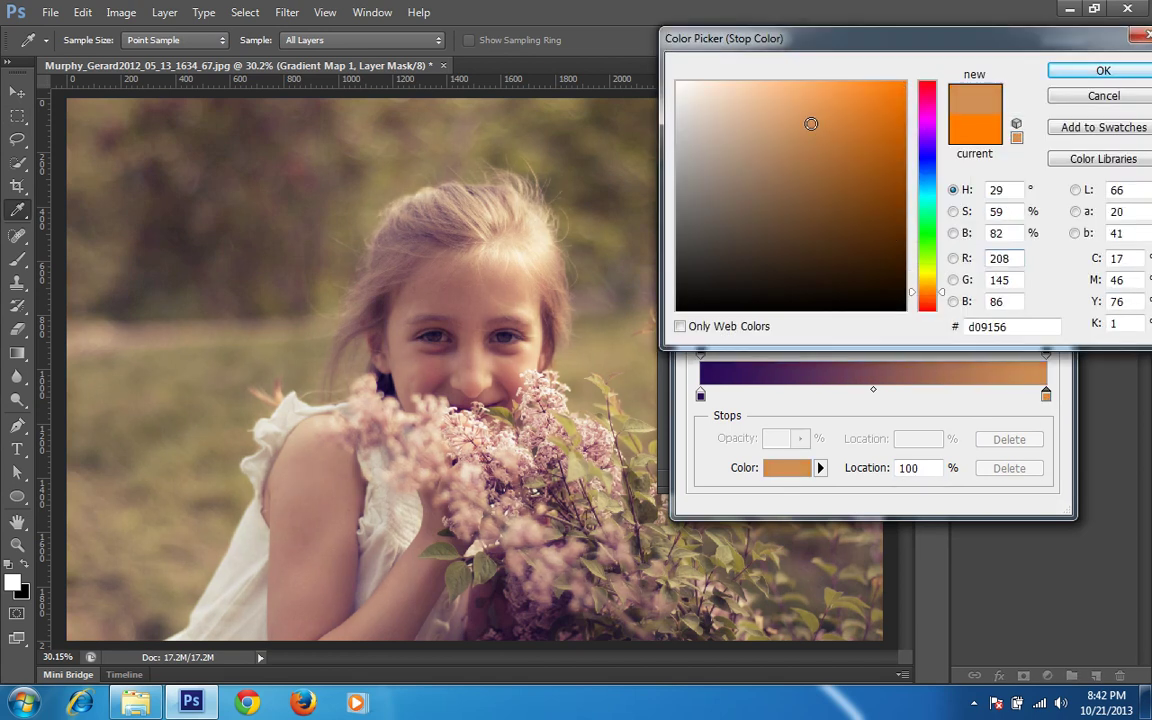
pyautogui.click(1060, 71)
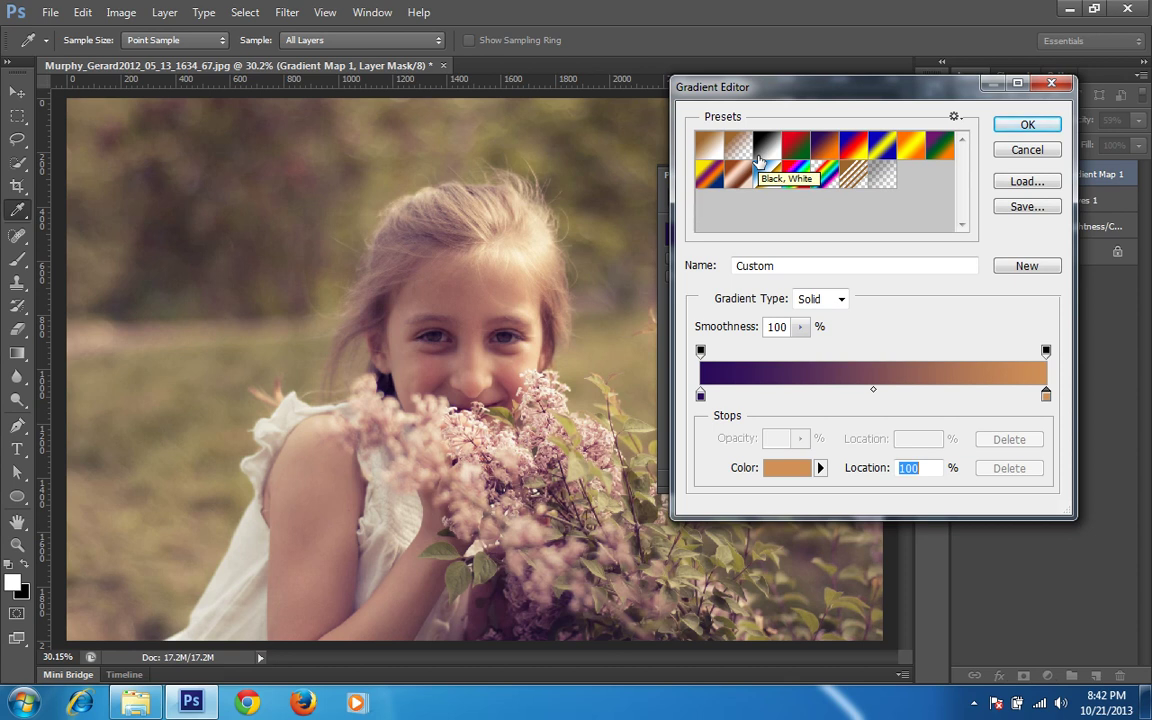
# Step: Recolour the gradient's left violet stop to deep teal-blue 17516c
pyautogui.doubleClick(701, 396)
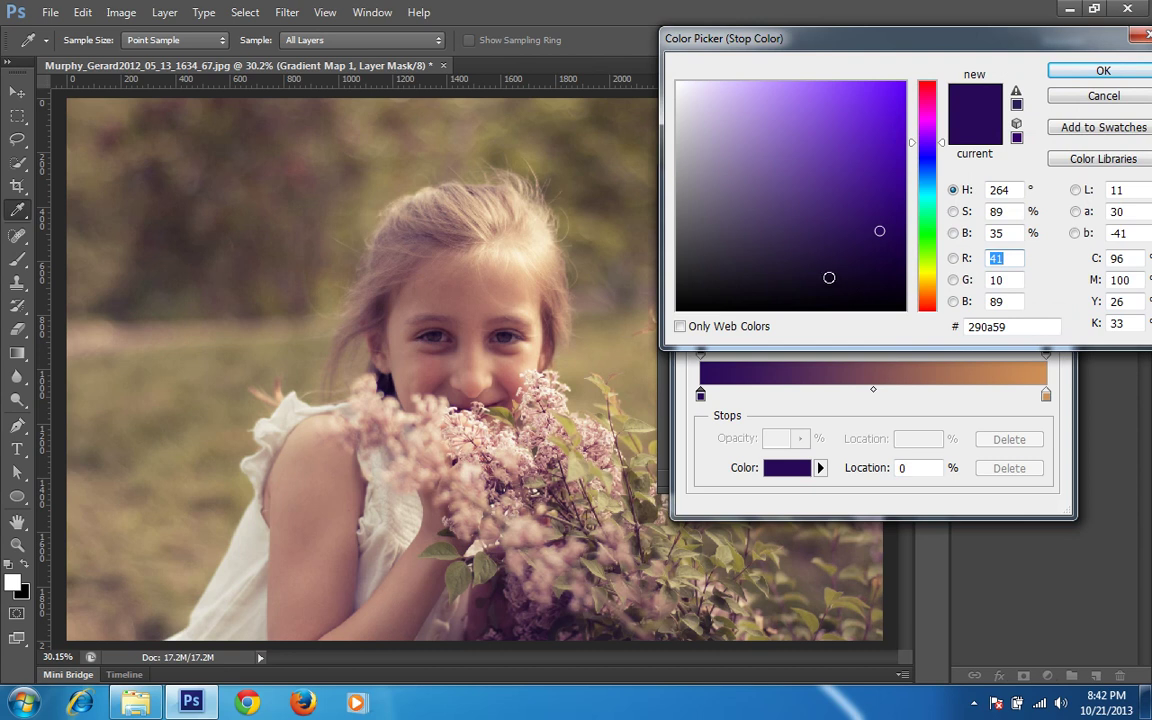
pyautogui.click(805, 246)
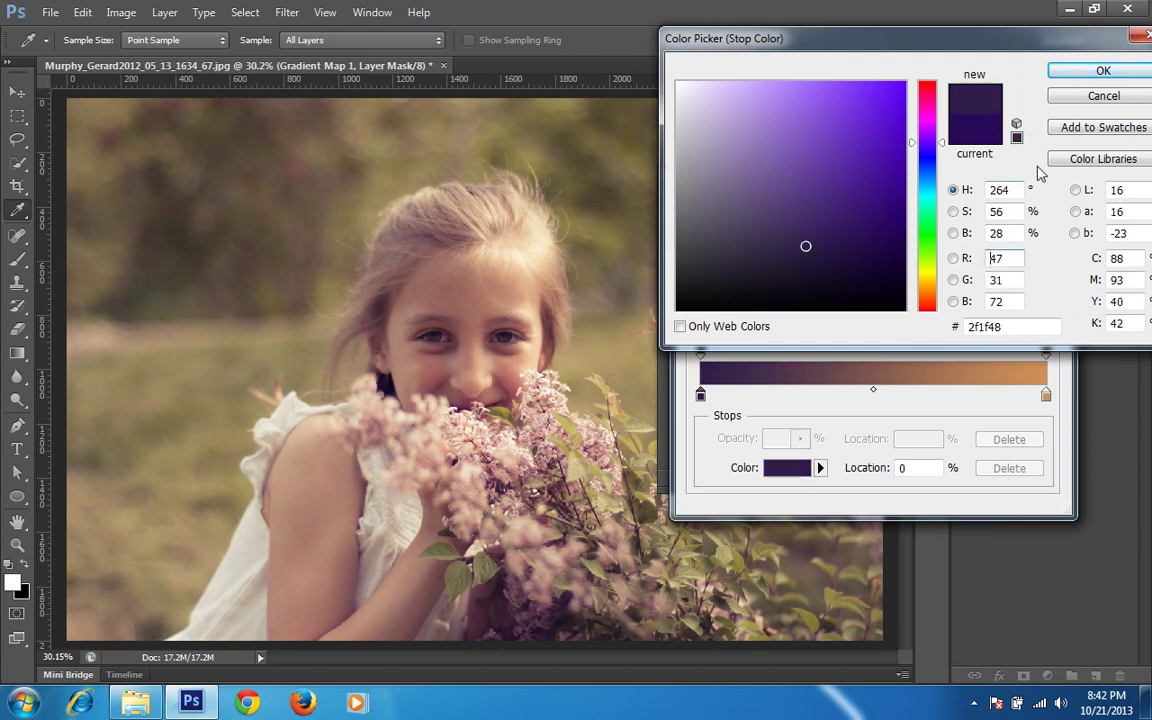
pyautogui.click(929, 187)
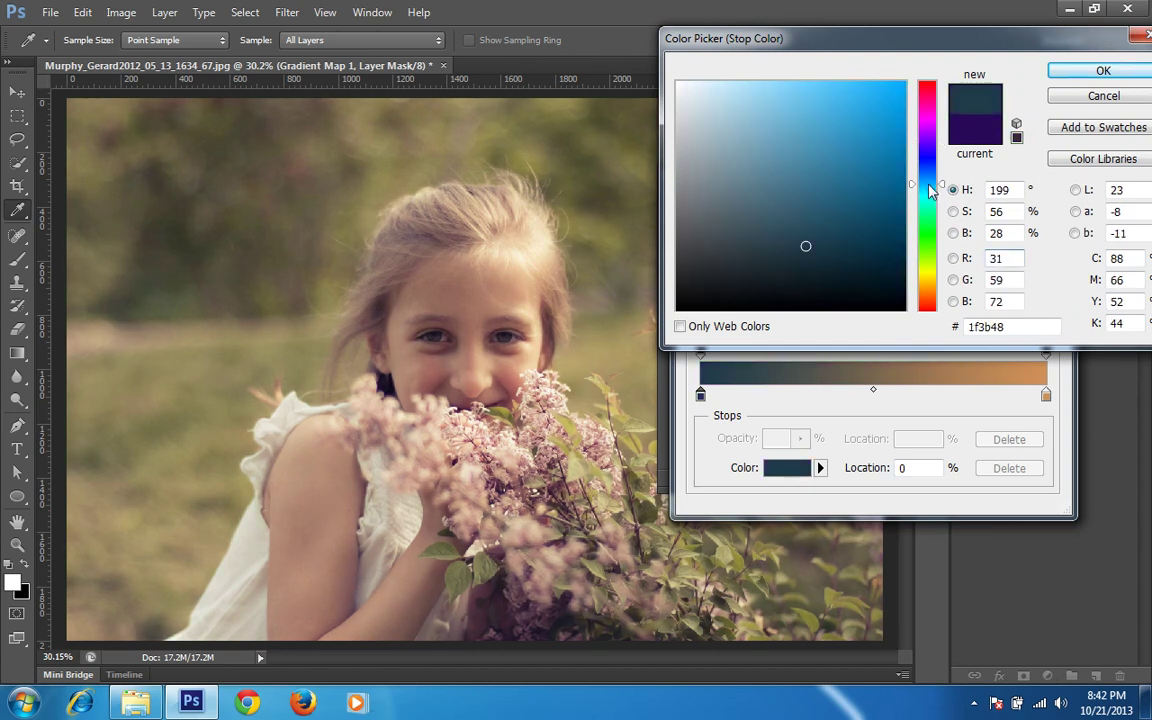
pyautogui.click(787, 233)
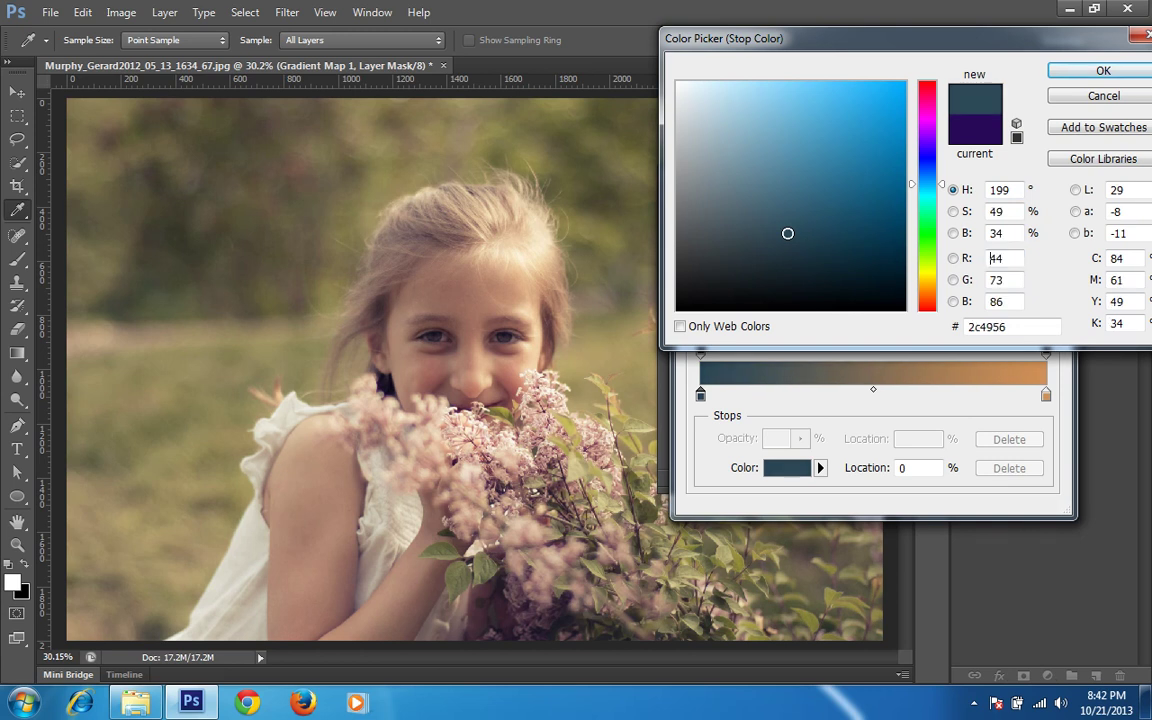
pyautogui.click(813, 200)
pyautogui.click(822, 100)
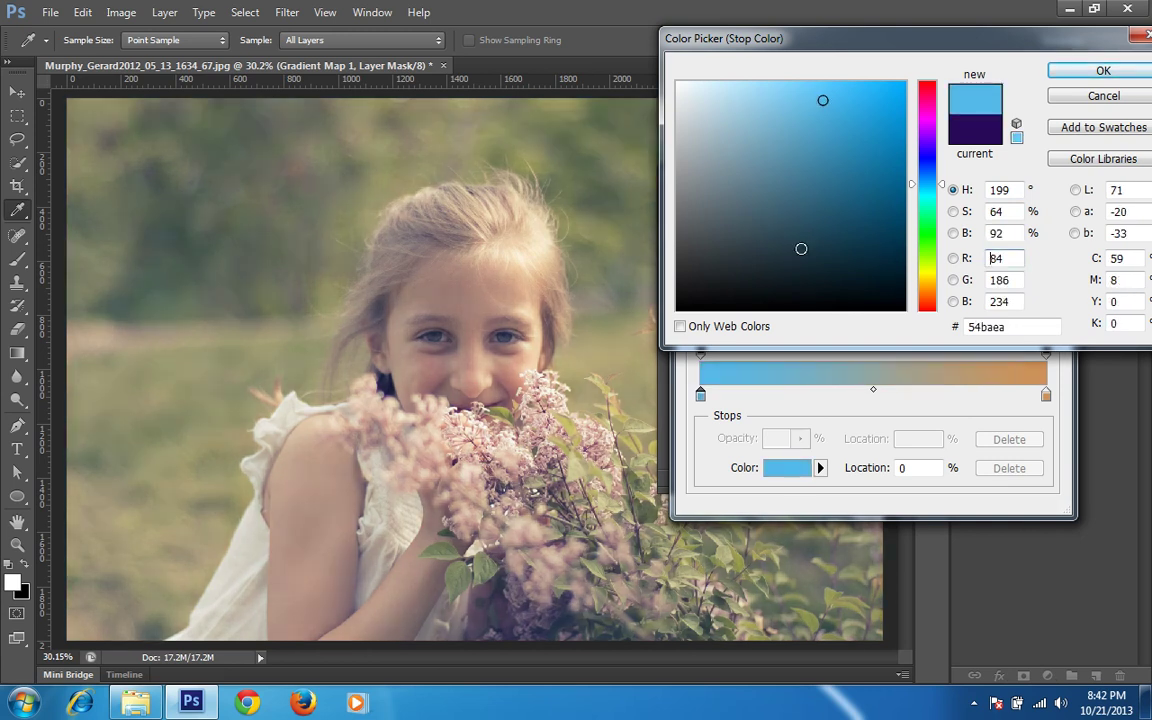
pyautogui.click(801, 248)
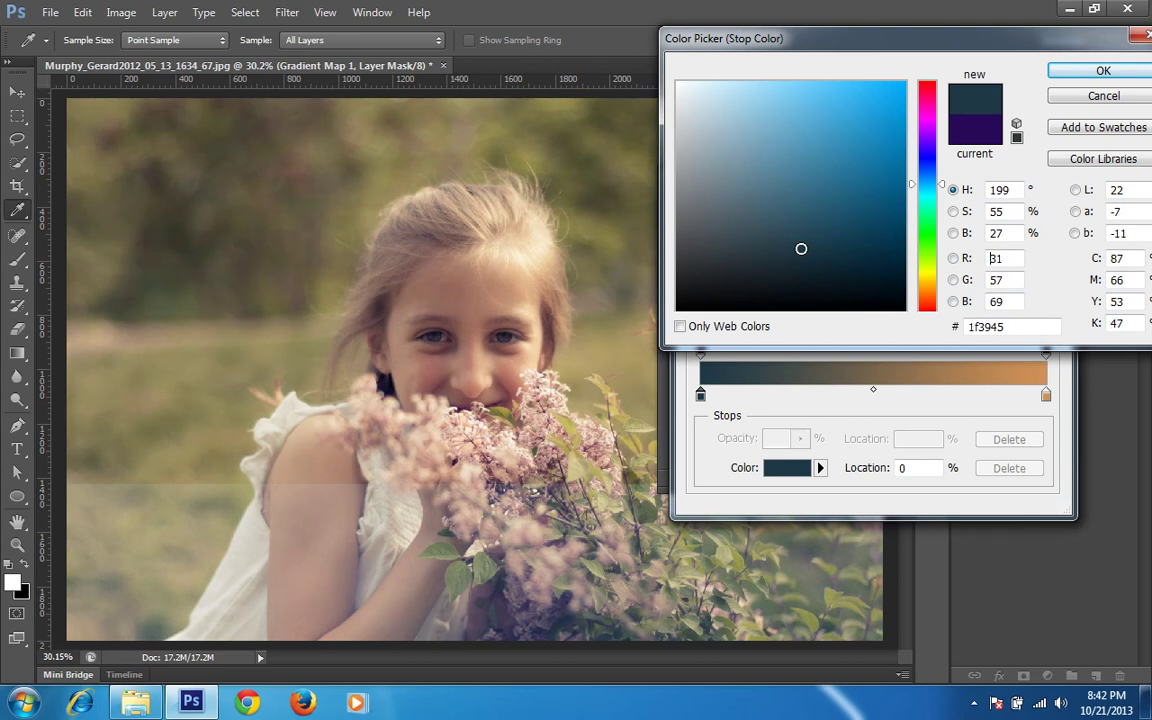
pyautogui.click(861, 229)
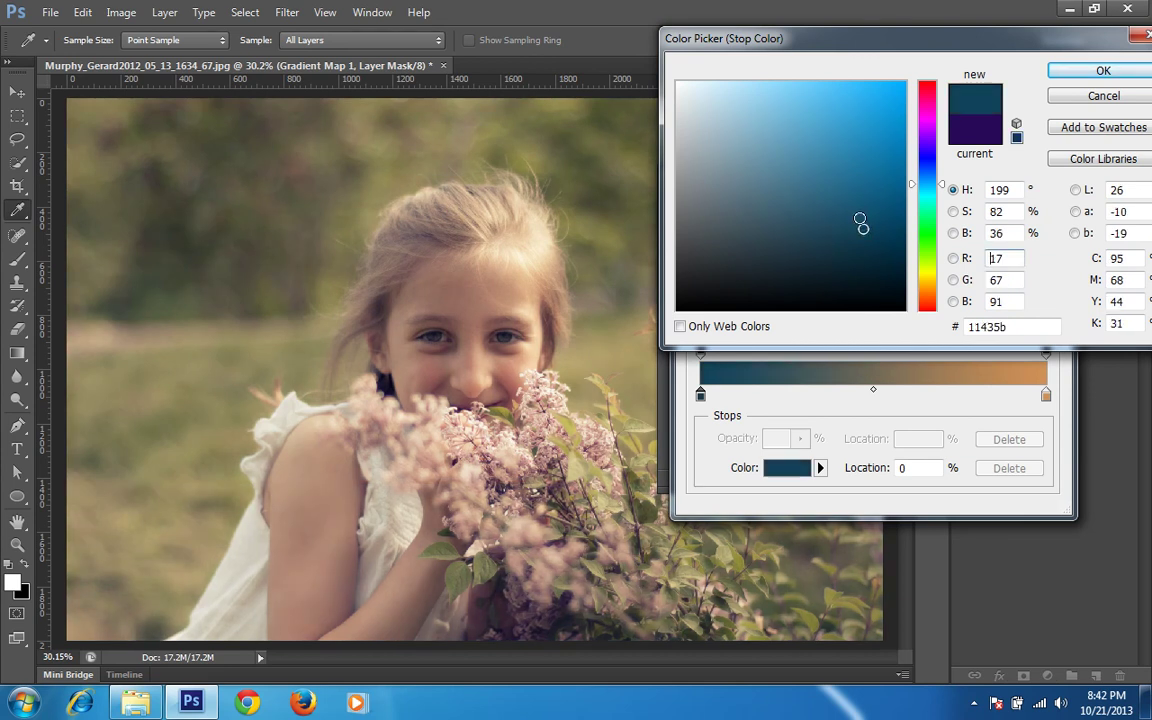
pyautogui.click(856, 213)
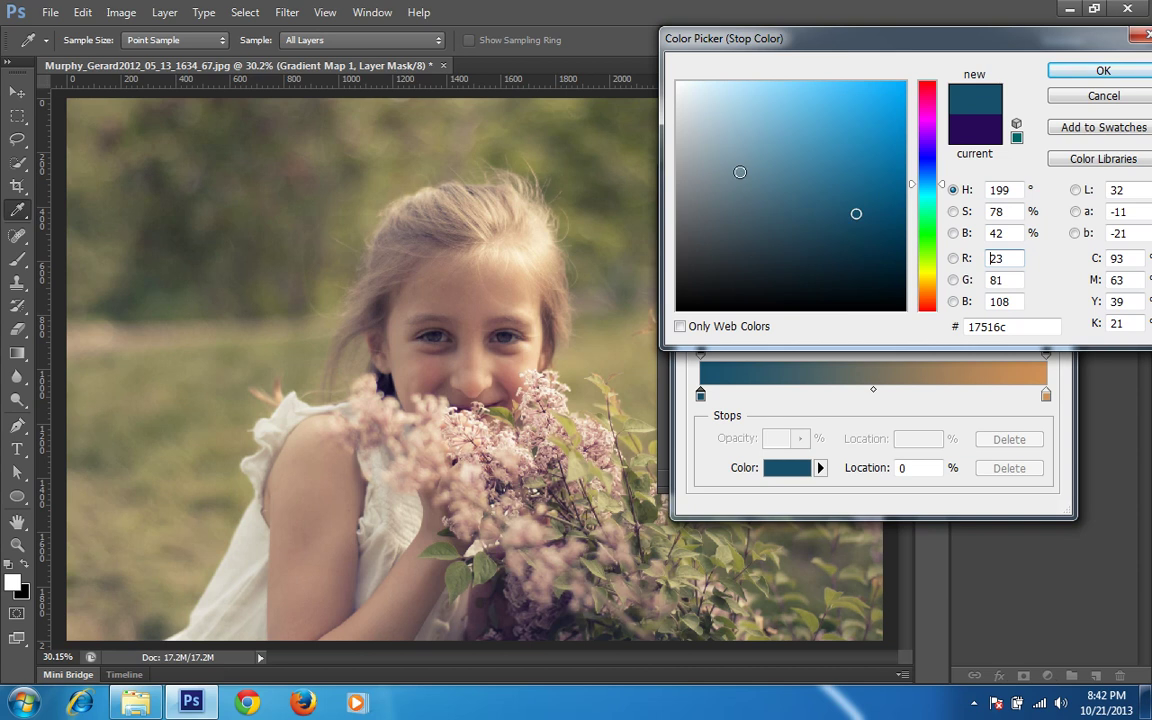
pyautogui.click(1058, 77)
# Step: Apply the teal-to-orange gradient and blend a duplicate Gradient Map 1 copy in Screen at 19%
pyautogui.click(1006, 130)
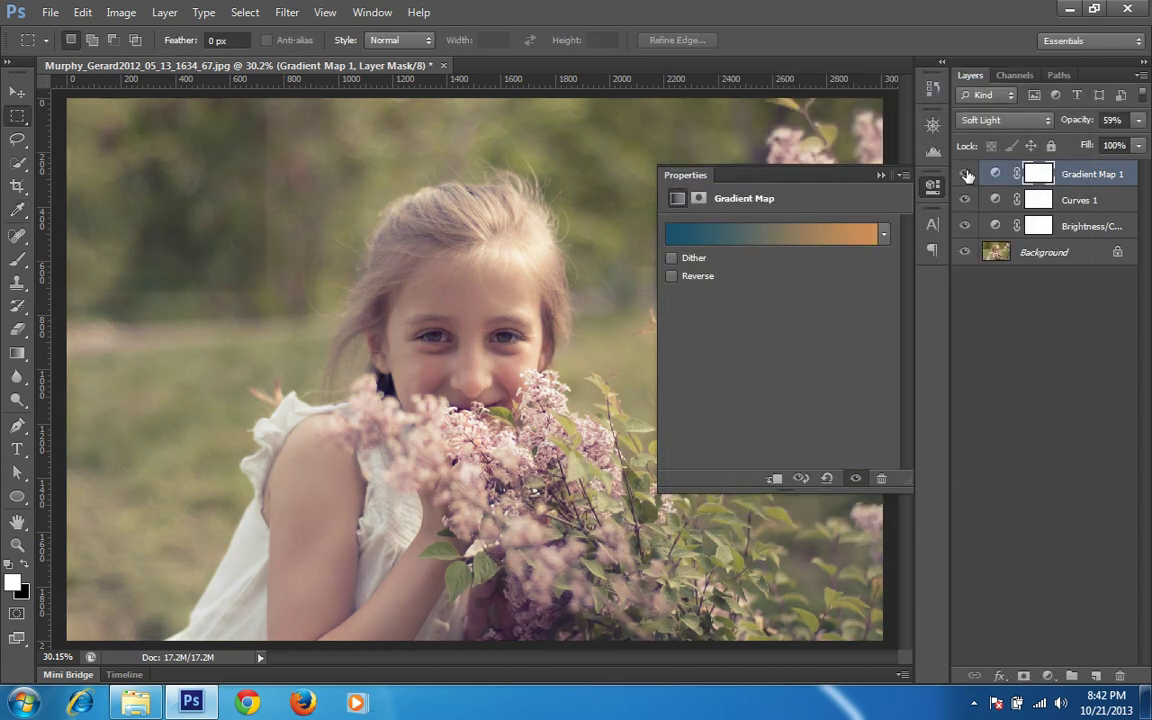
pyautogui.click(880, 177)
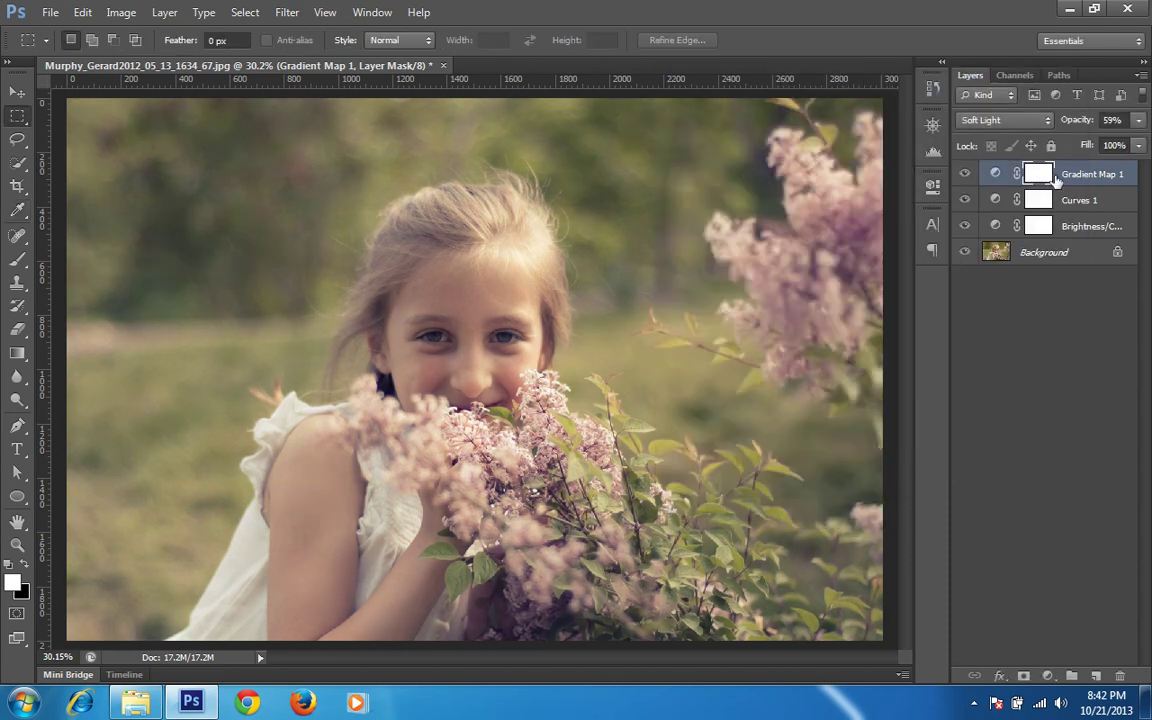
pyautogui.hotkey('ctrl', 'j')
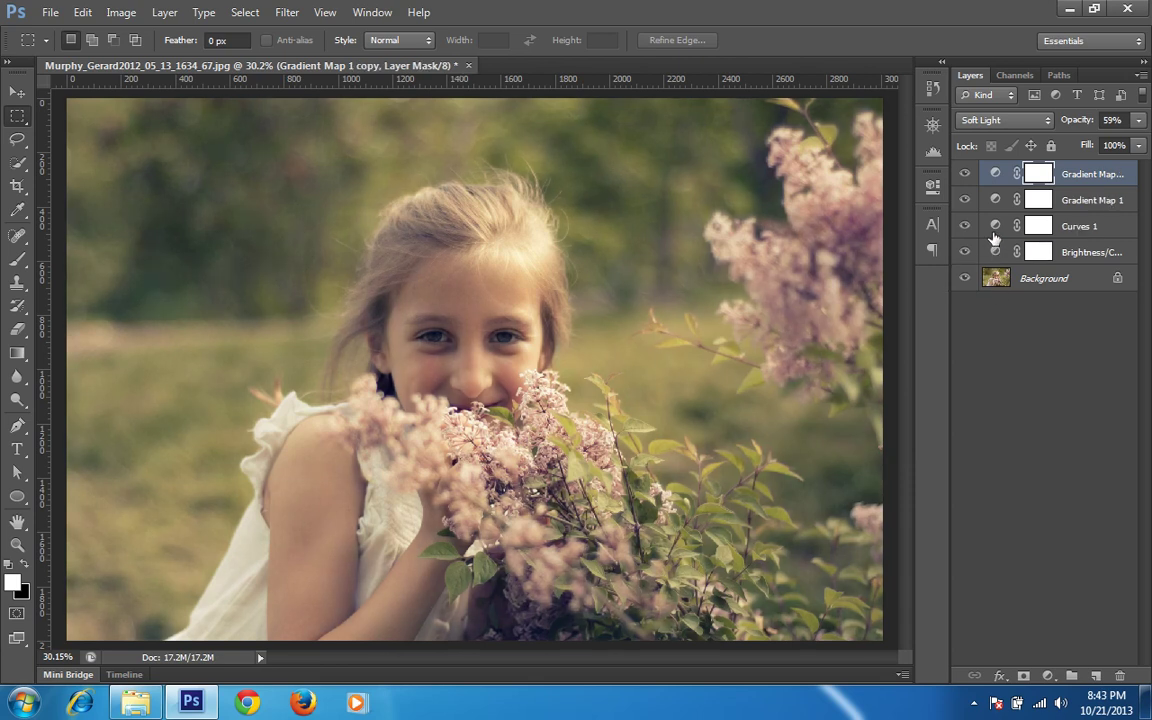
pyautogui.click(1015, 124)
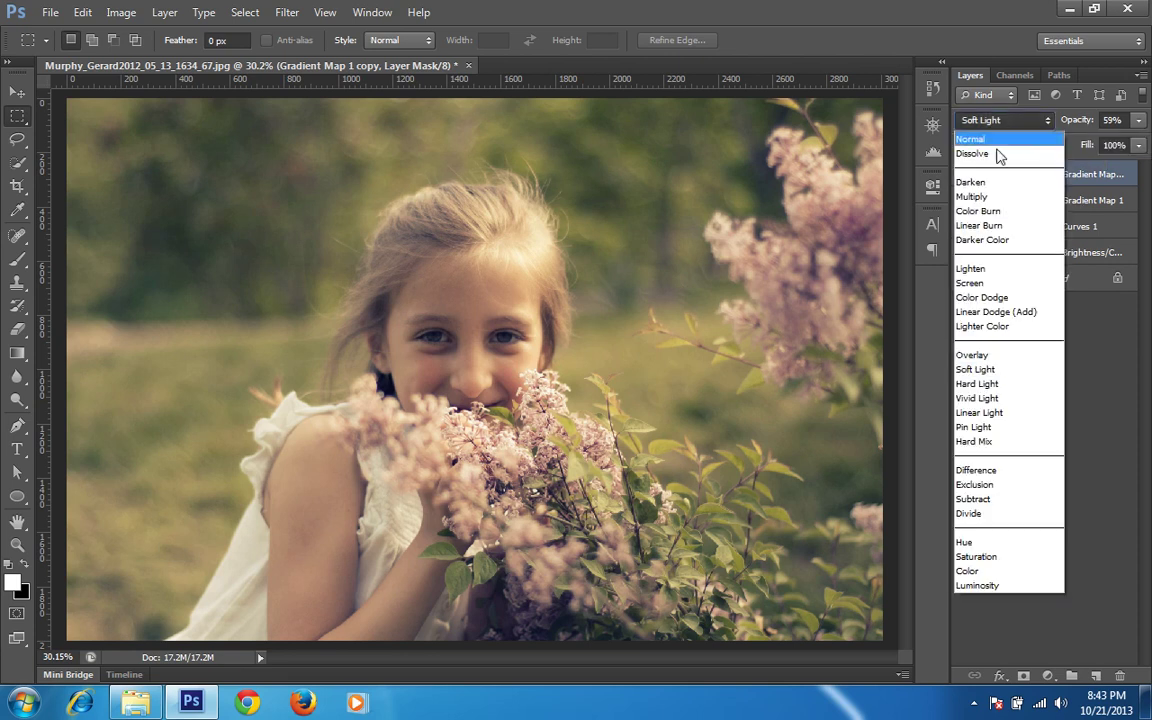
pyautogui.click(980, 286)
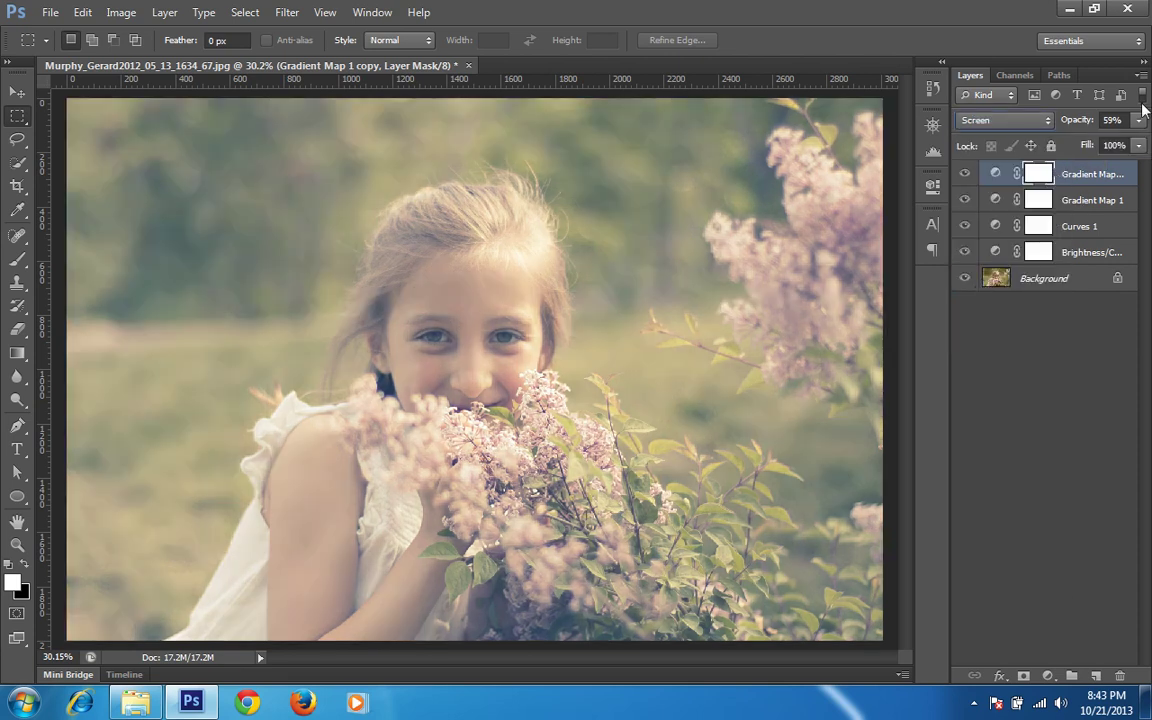
pyautogui.moveTo(1088, 120); pyautogui.dragTo(1042, 122)
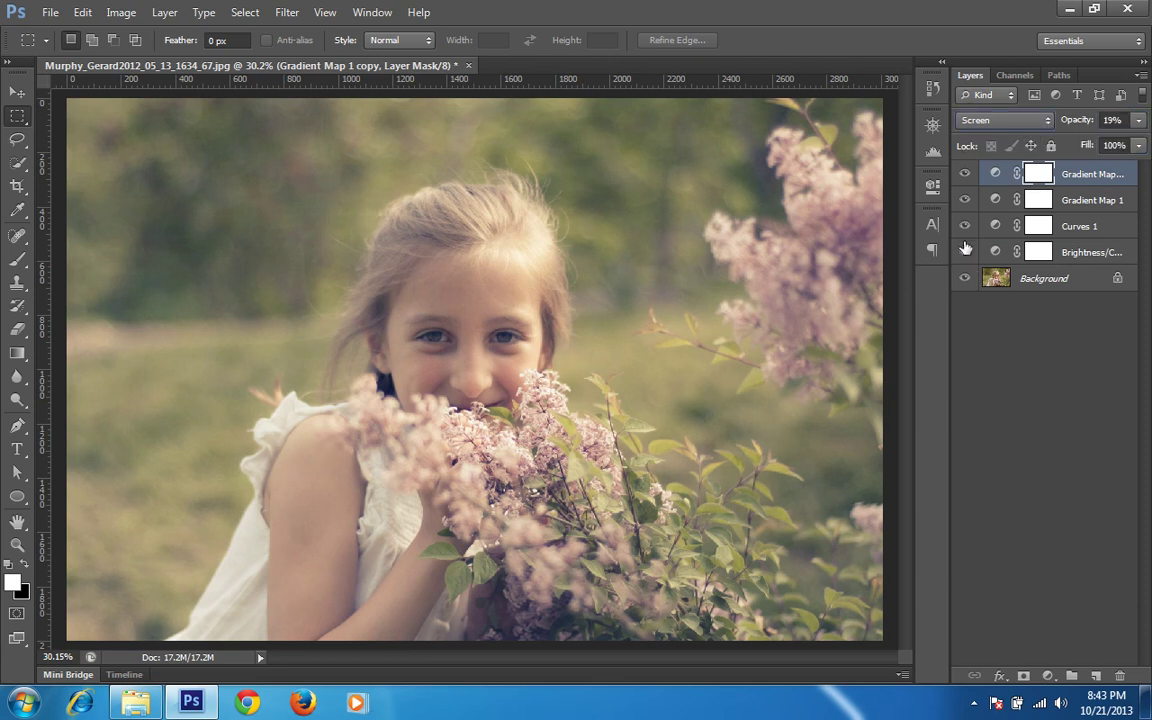
# Step: Reopen Curves 1 and lift the Blue curve's black point and lower section further
pyautogui.click(996, 227)
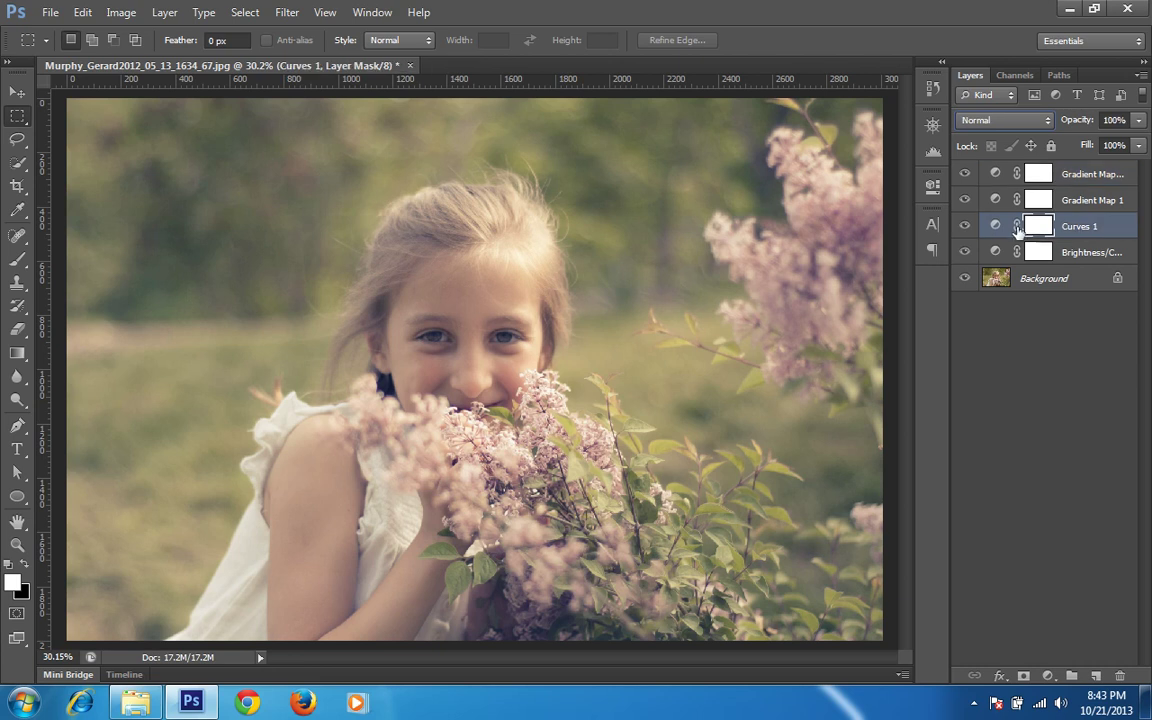
pyautogui.doubleClick(996, 227)
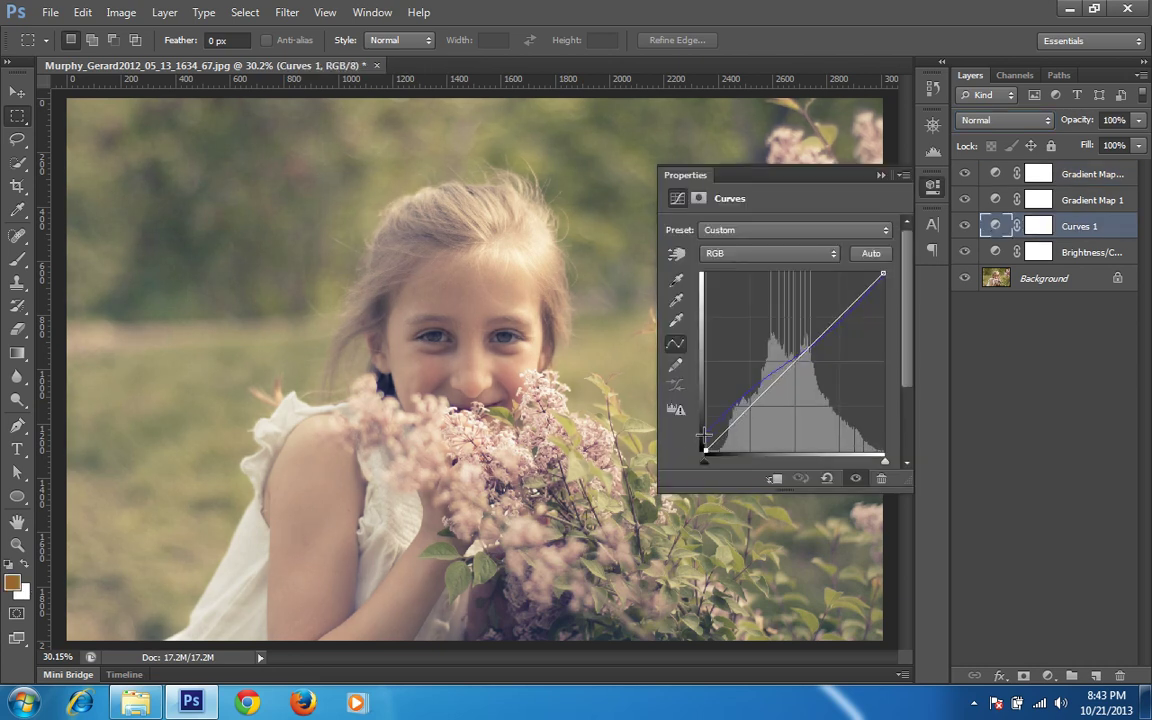
pyautogui.click(768, 254)
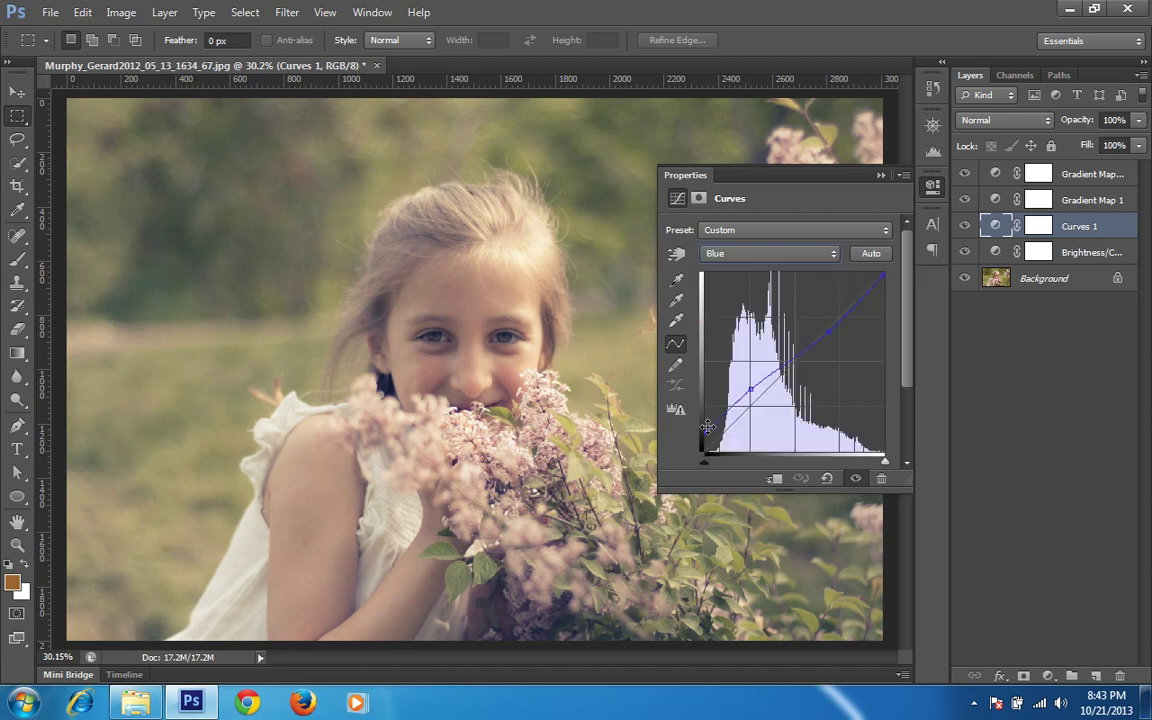
pyautogui.moveTo(705, 433); pyautogui.dragTo(702, 421)
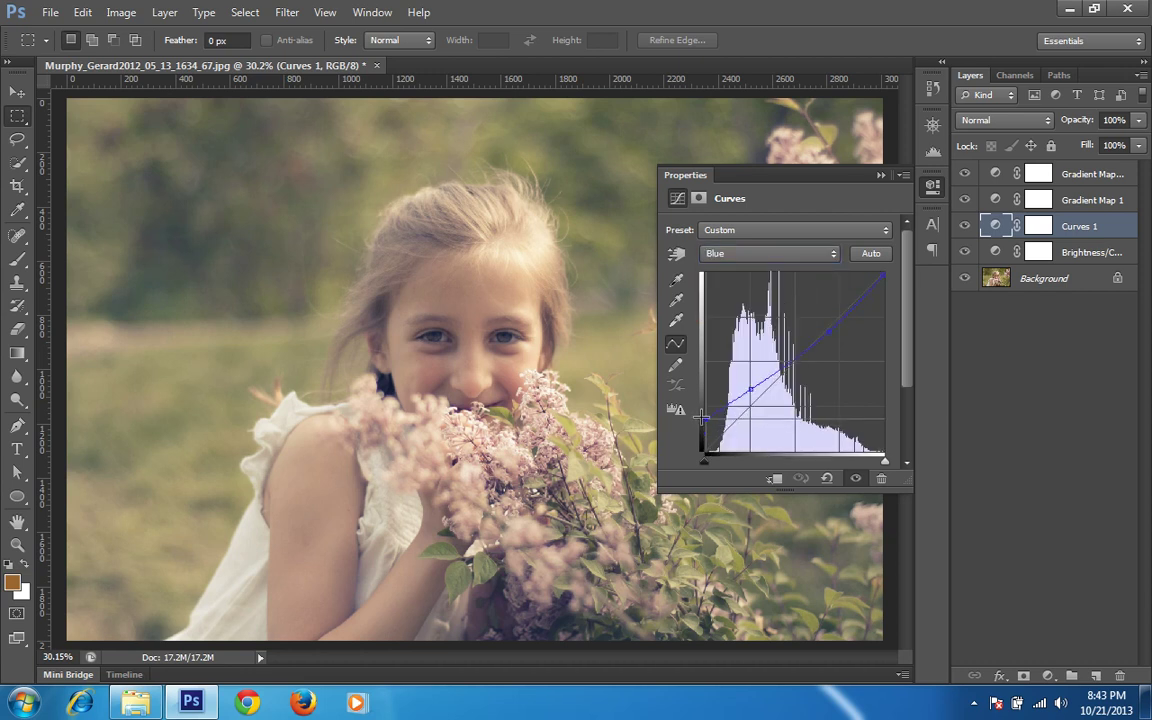
pyautogui.moveTo(750, 388); pyautogui.dragTo(750, 375)
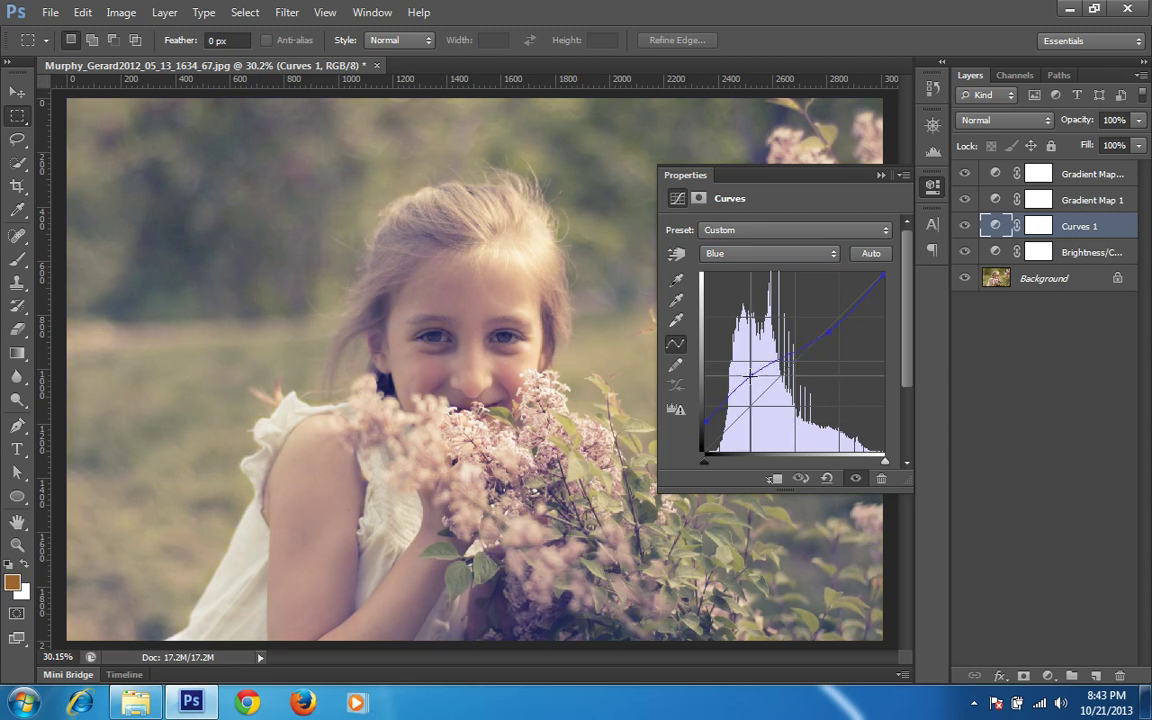
pyautogui.click(876, 175)
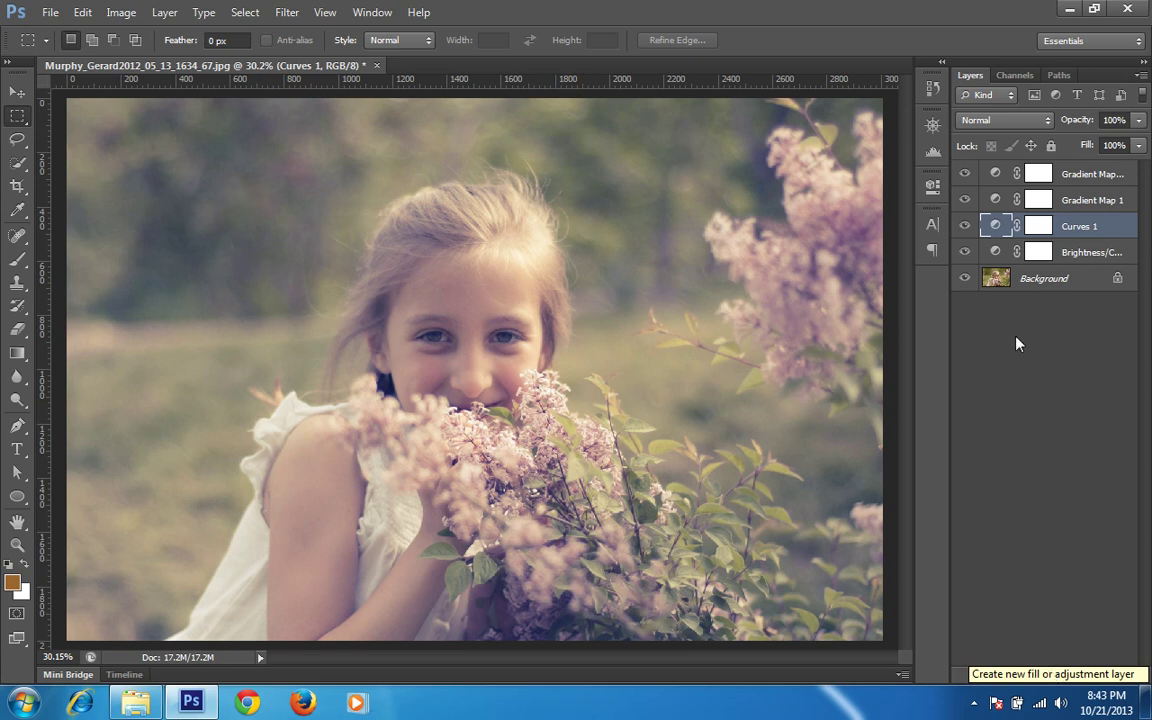
pyautogui.click(121, 14)
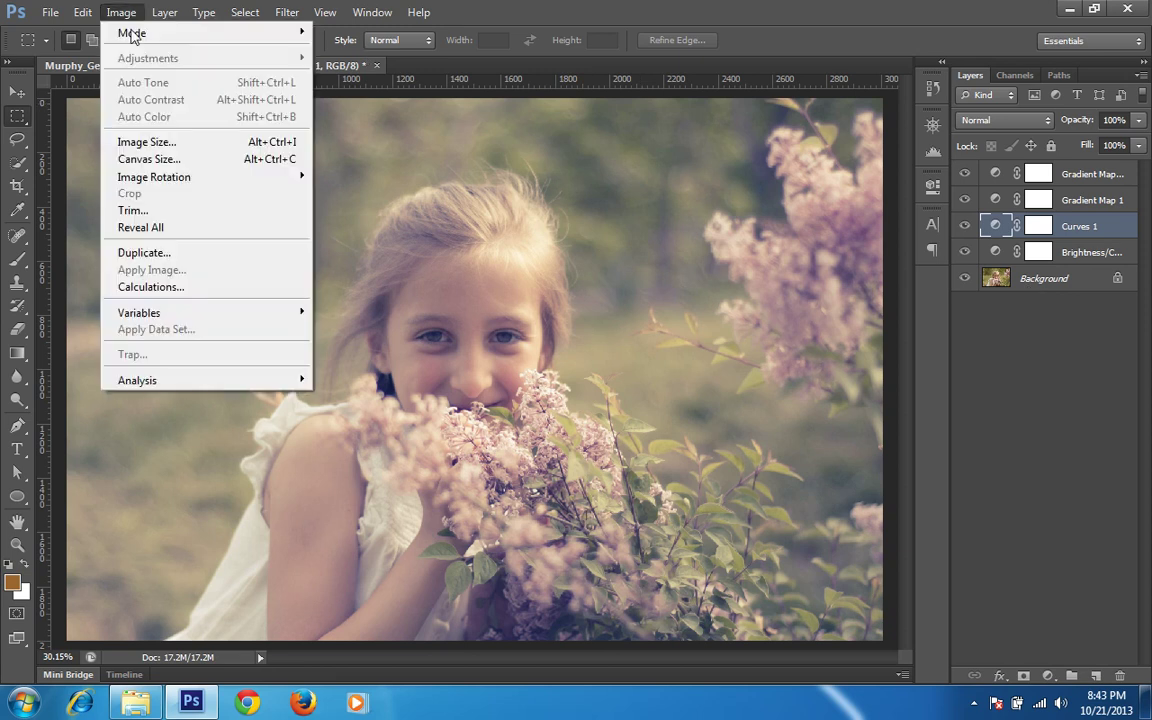
pyautogui.press('Escape')
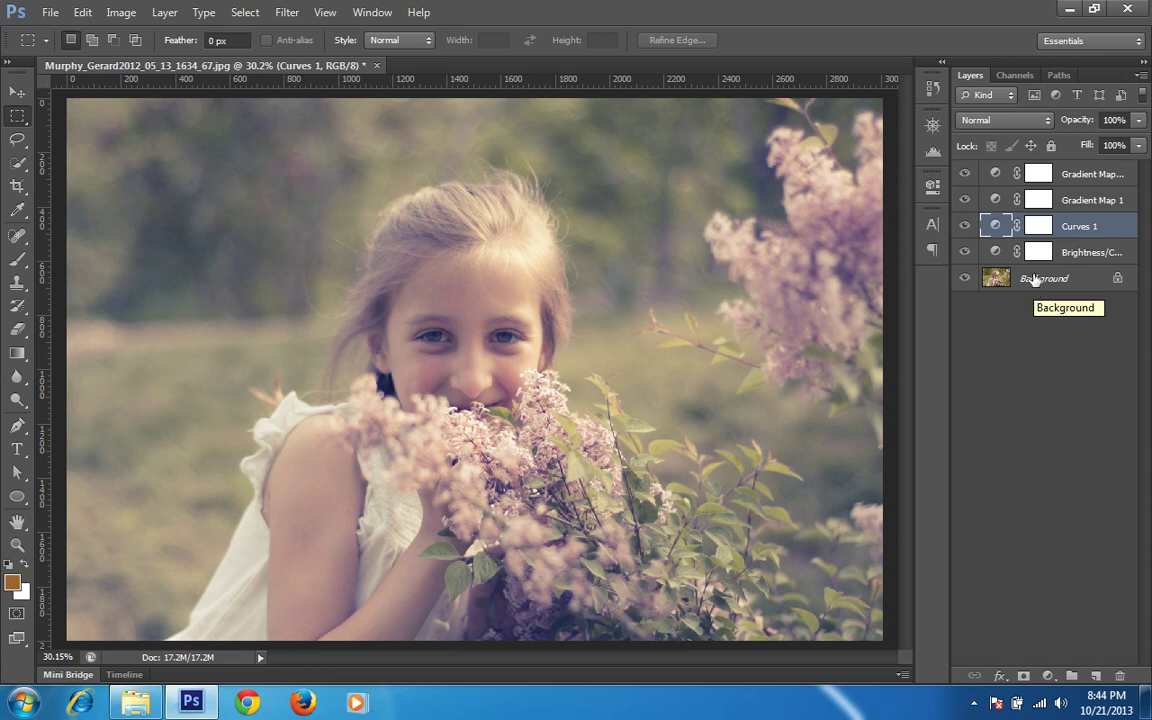
pyautogui.click(1085, 174)
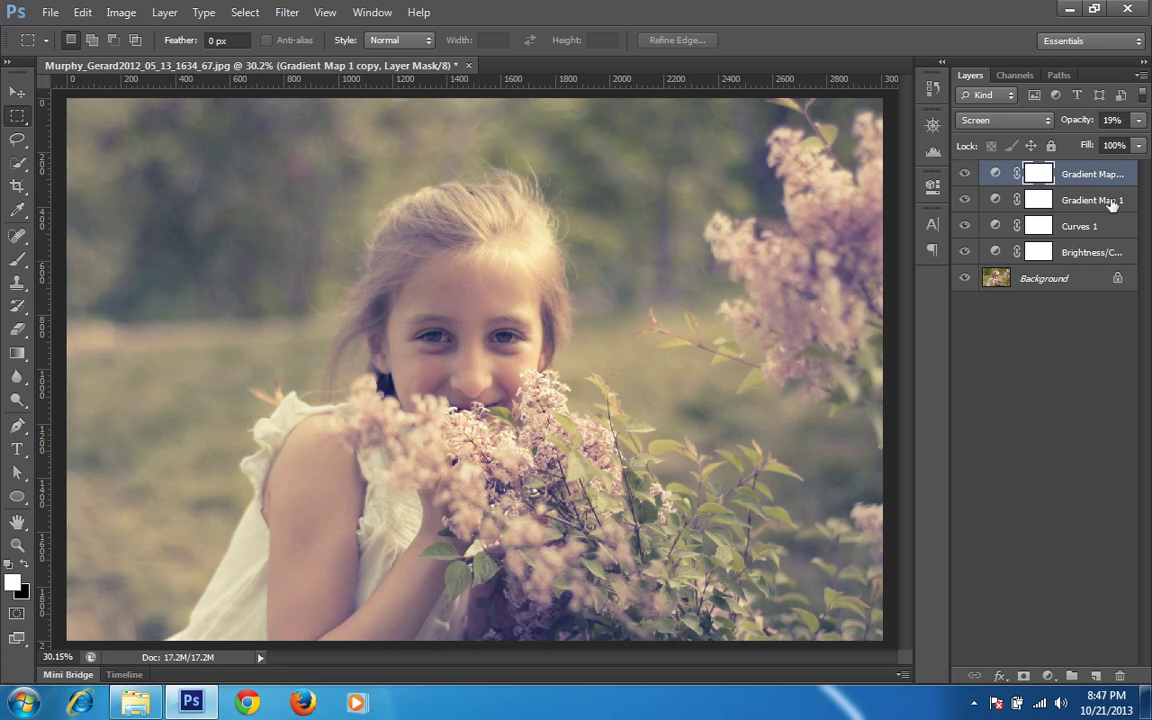
# Step: Try Soft Light on Gradient Map 1, return it to Hard Light at 43%, then reselect the copy
pyautogui.click(1110, 201)
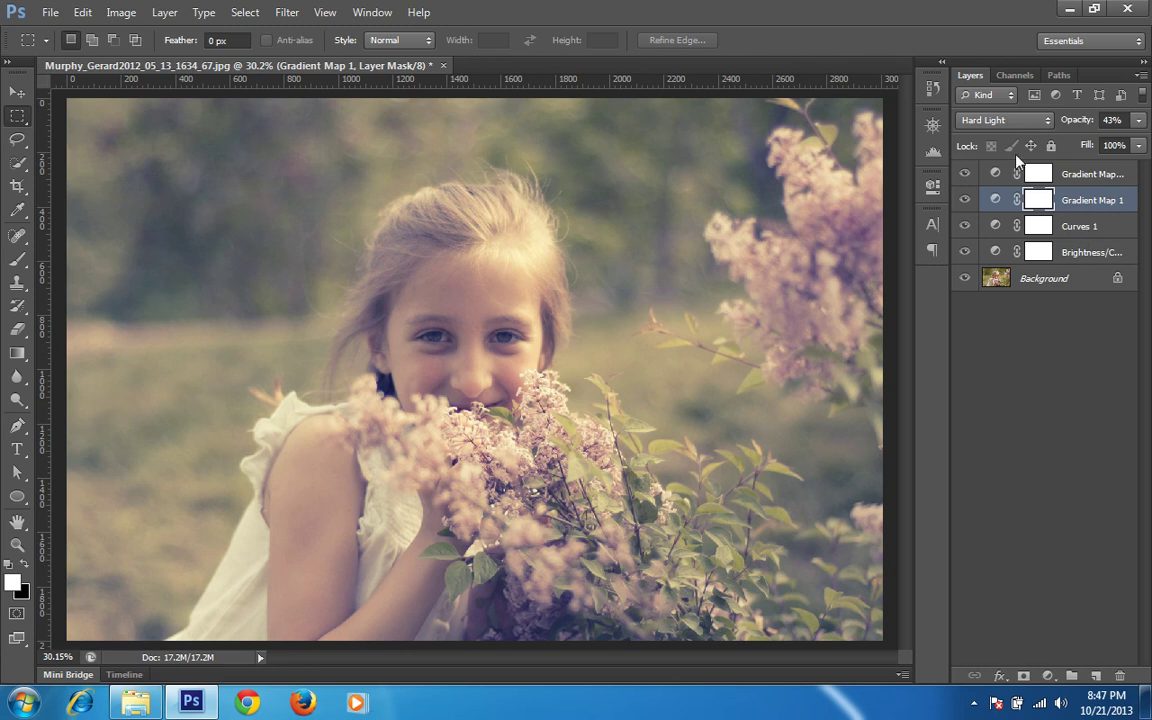
pyautogui.click(1008, 121)
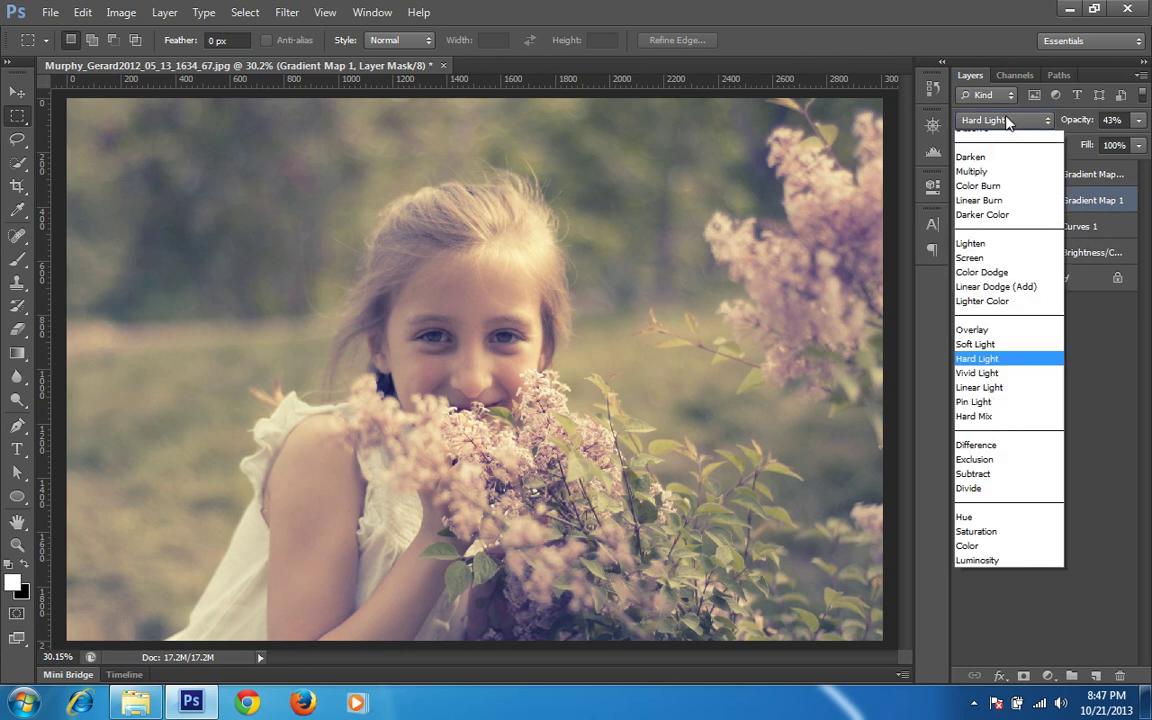
pyautogui.click(980, 368)
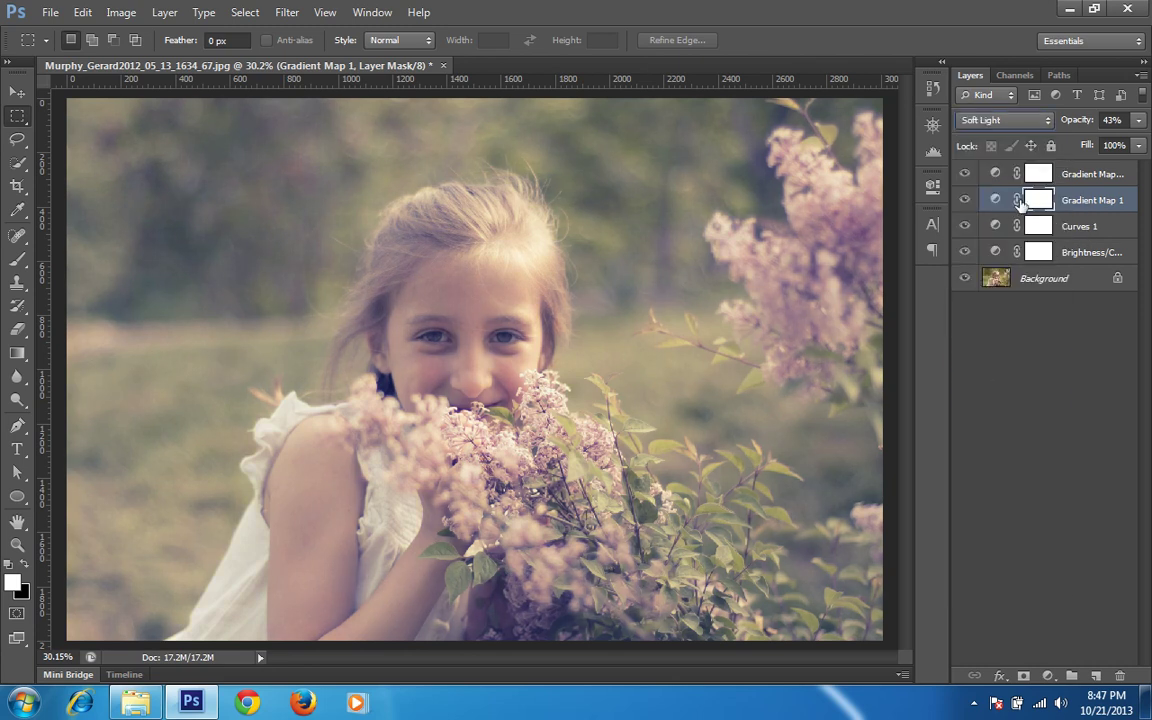
pyautogui.click(1018, 122)
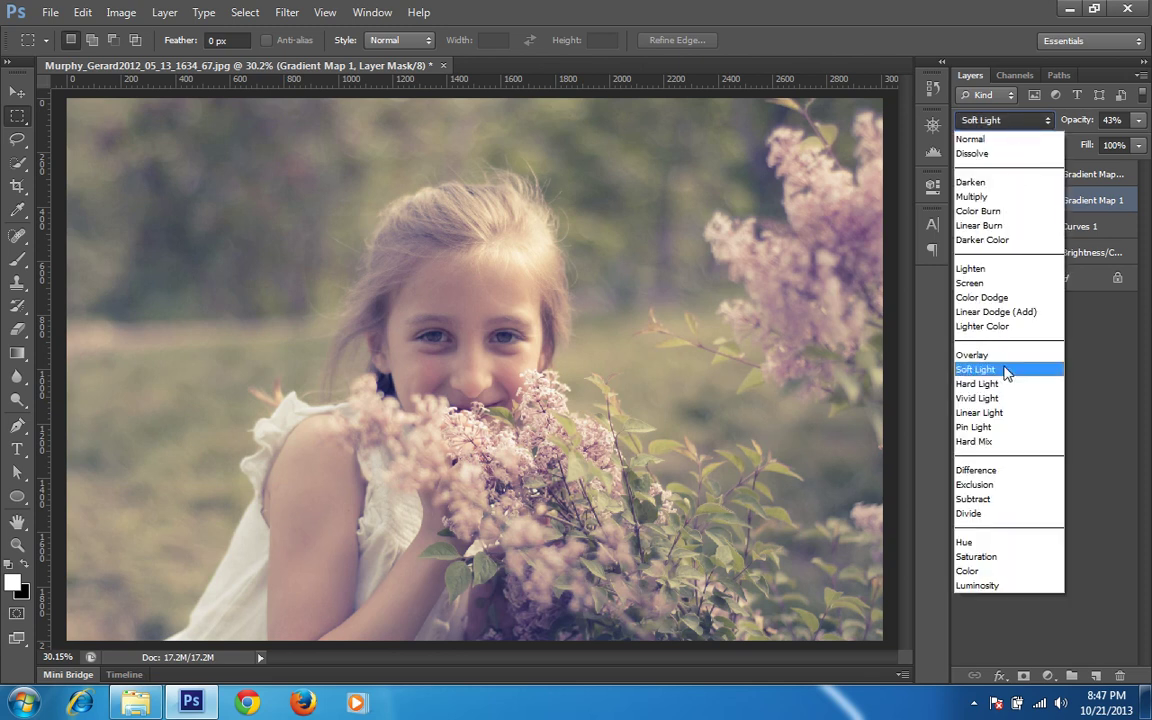
pyautogui.click(985, 390)
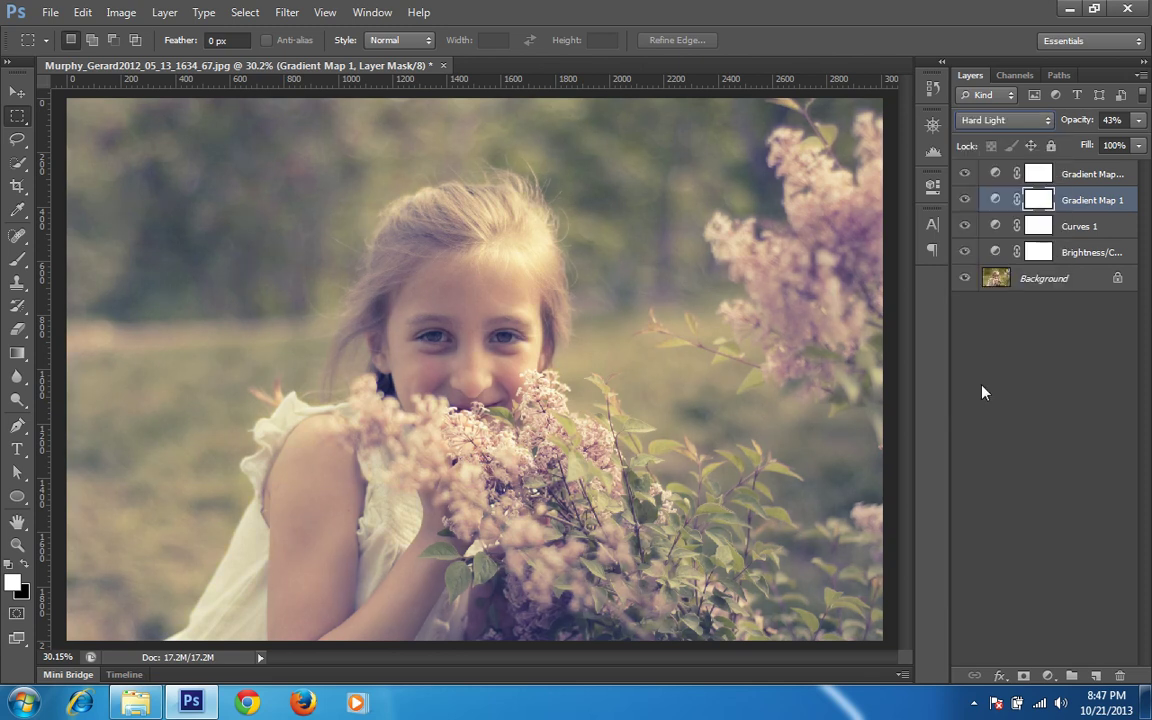
pyautogui.click(1090, 176)
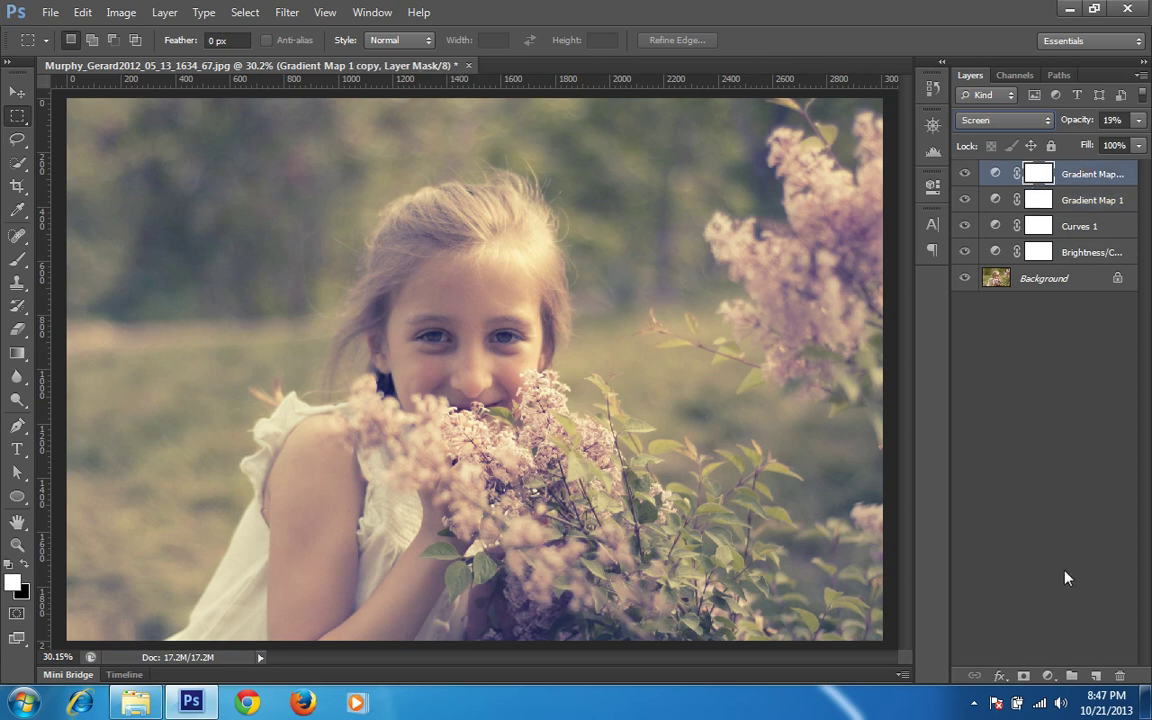
pyautogui.click(1048, 676)
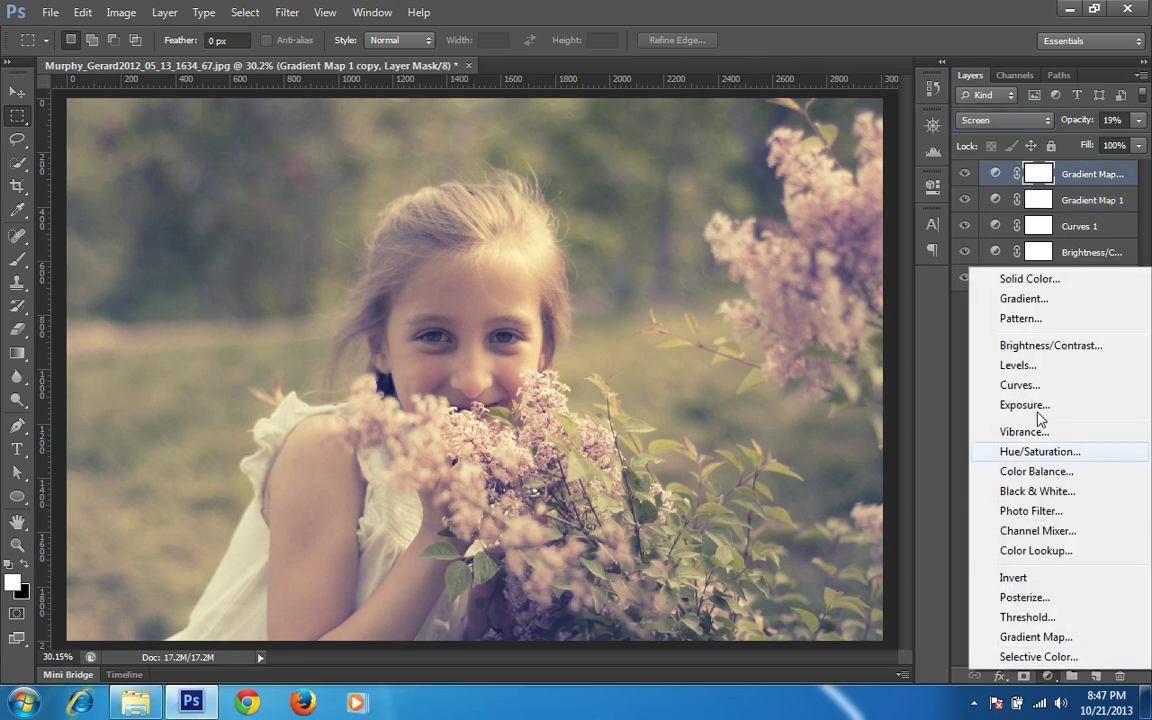
# Step: Add a Color Balance layer with midtones shifted slightly toward cyan and blue
pyautogui.click(1016, 471)
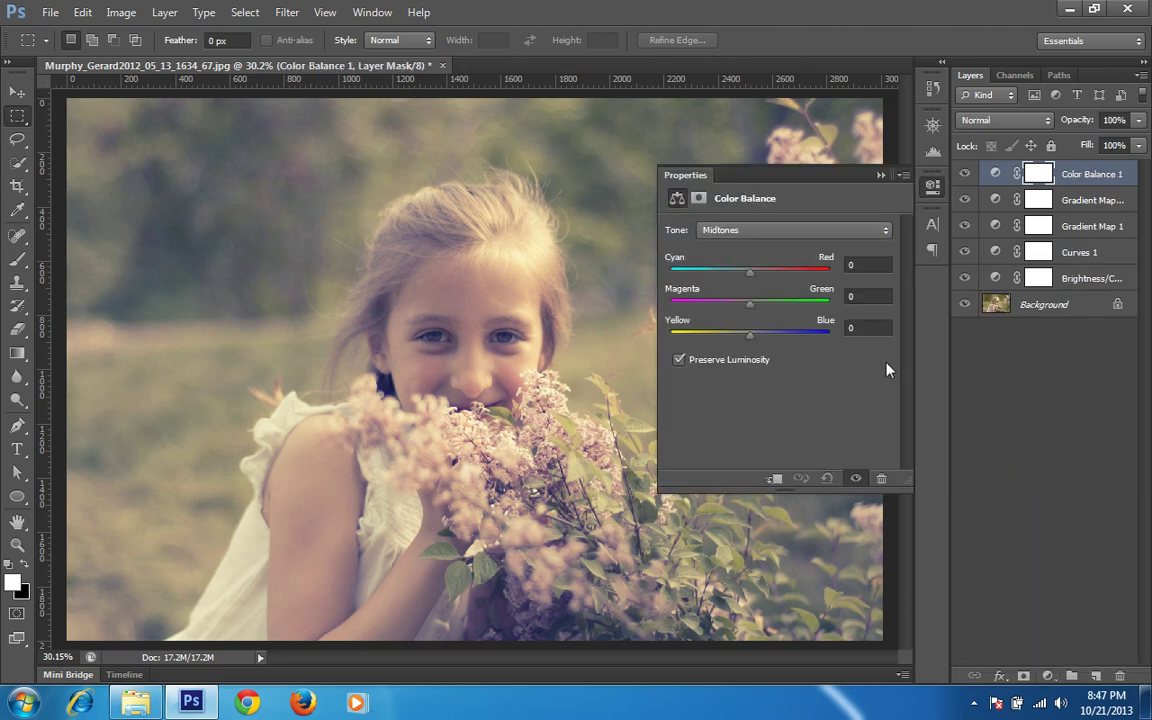
pyautogui.moveTo(752, 276); pyautogui.dragTo(748, 275)
pyautogui.moveTo(750, 336); pyautogui.dragTo(745, 310)
# Step: Shift the Color Balance highlights toward cyan and blue
pyautogui.click(769, 231)
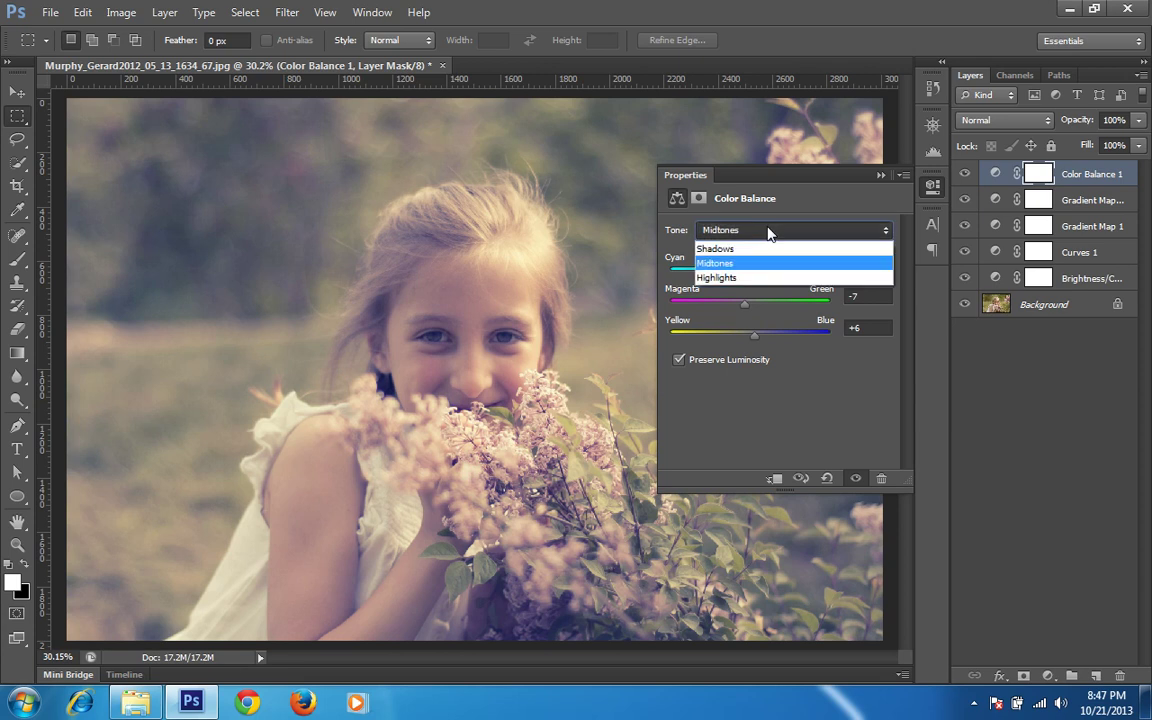
pyautogui.click(742, 276)
pyautogui.moveTo(751, 275); pyautogui.dragTo(747, 278)
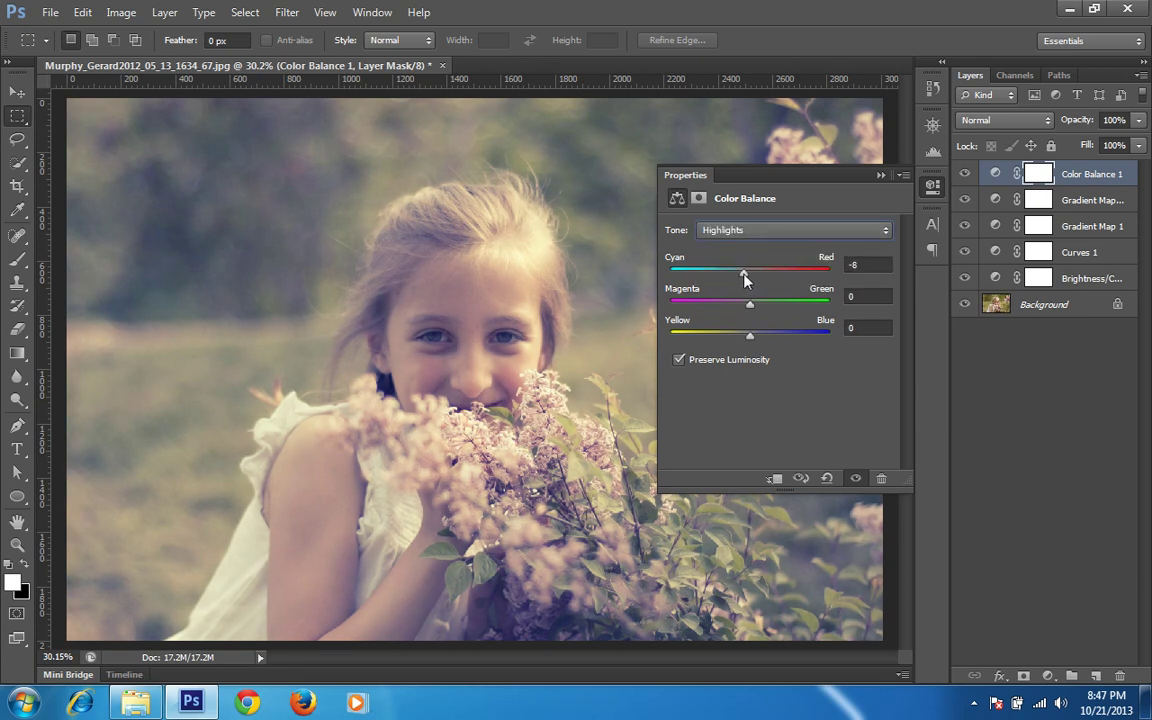
pyautogui.moveTo(746, 338); pyautogui.dragTo(748, 309)
pyautogui.click(880, 176)
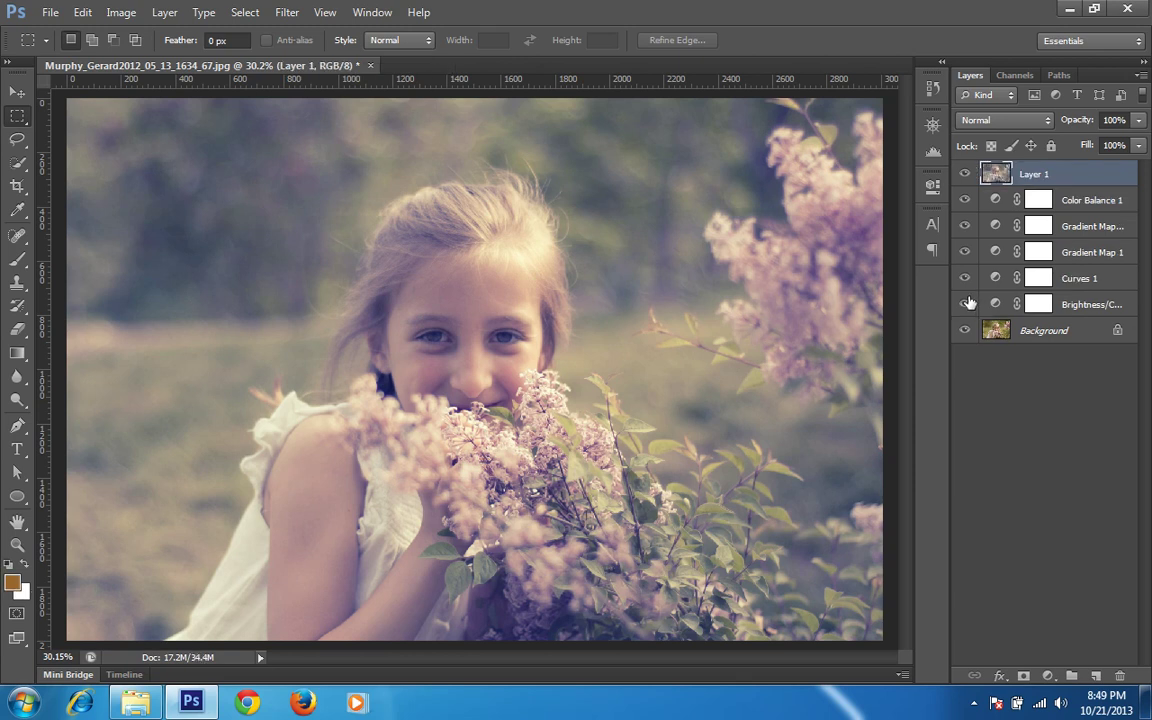
# Step: Hide the adjustment layers under Layer 1, then toggle Layer 1 to compare faded grade with original
pyautogui.moveTo(966, 304); pyautogui.dragTo(968, 207)
pyautogui.click(966, 178)
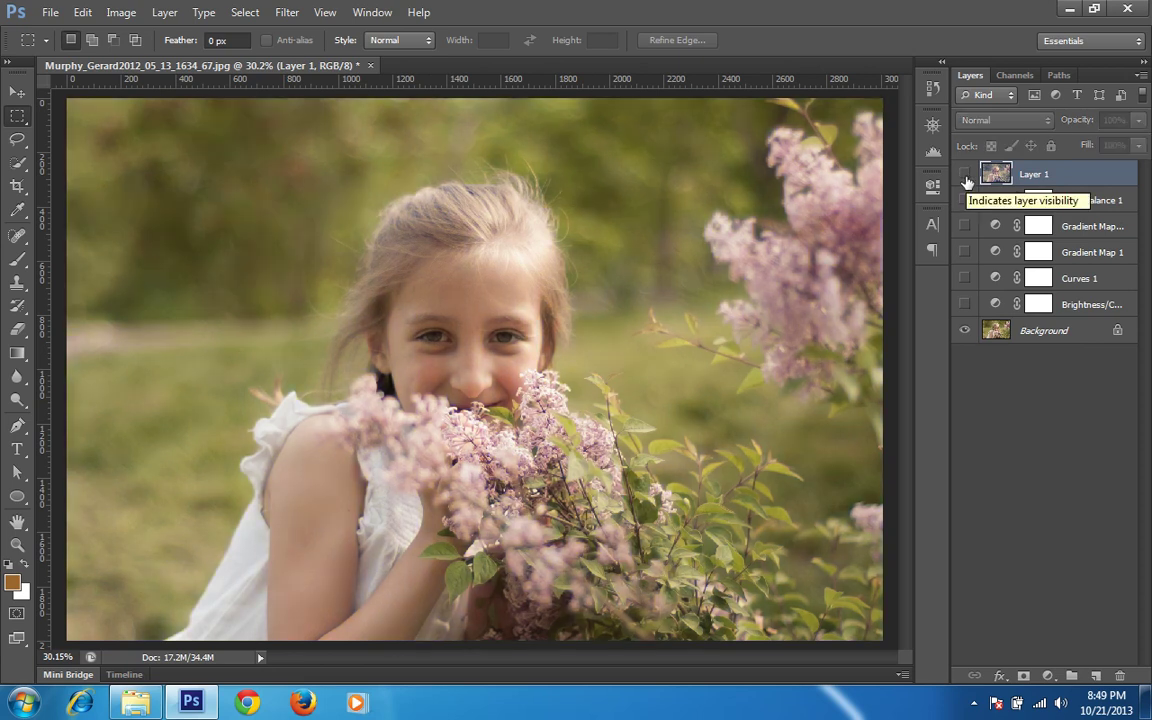
pyautogui.click(966, 178)
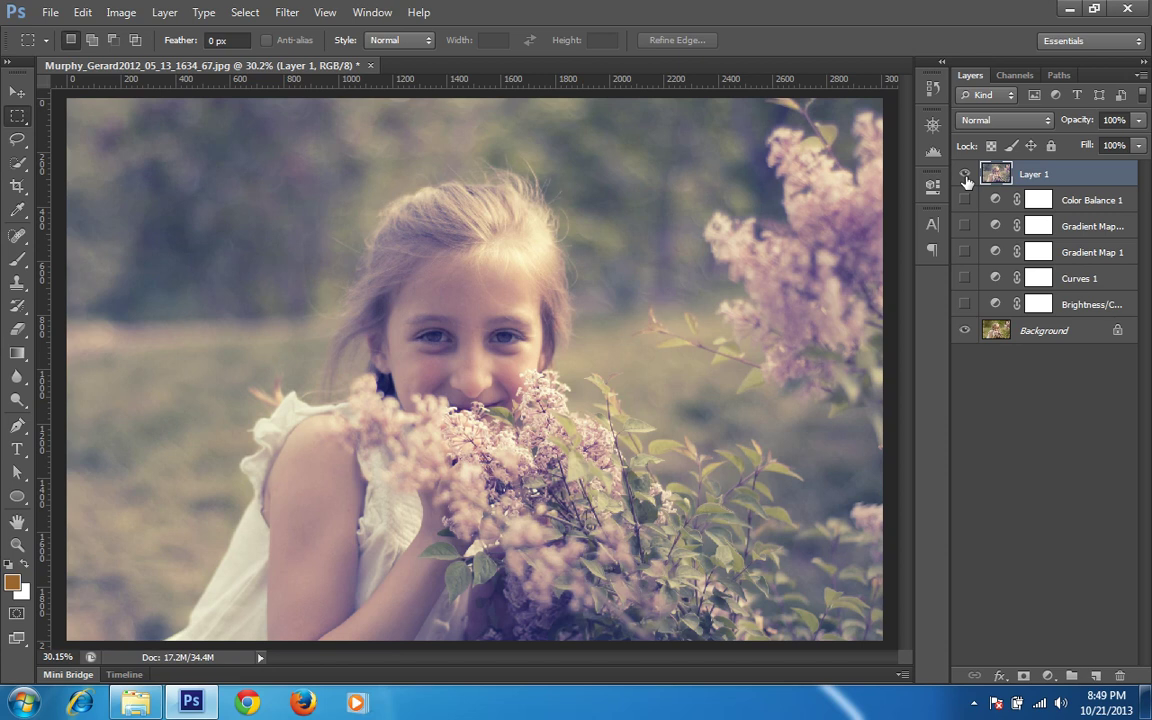